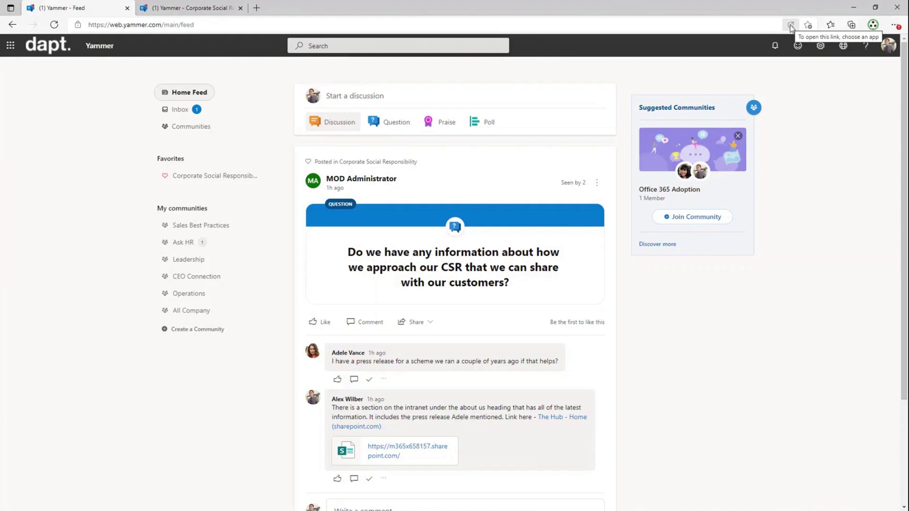
Open the home feed in the installed Yammer app and minimize its window.
{"action": "left_click", "coordinate": [790, 27]}
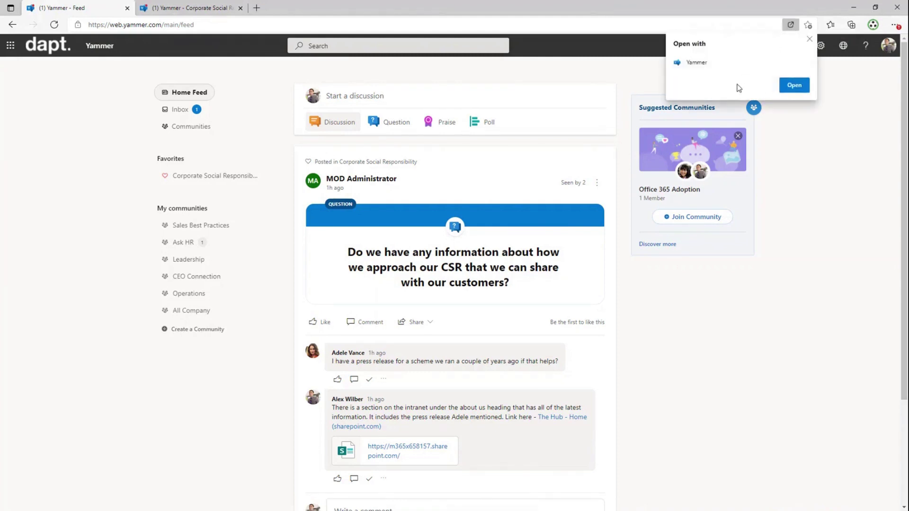
{"action": "left_click", "coordinate": [793, 85]}
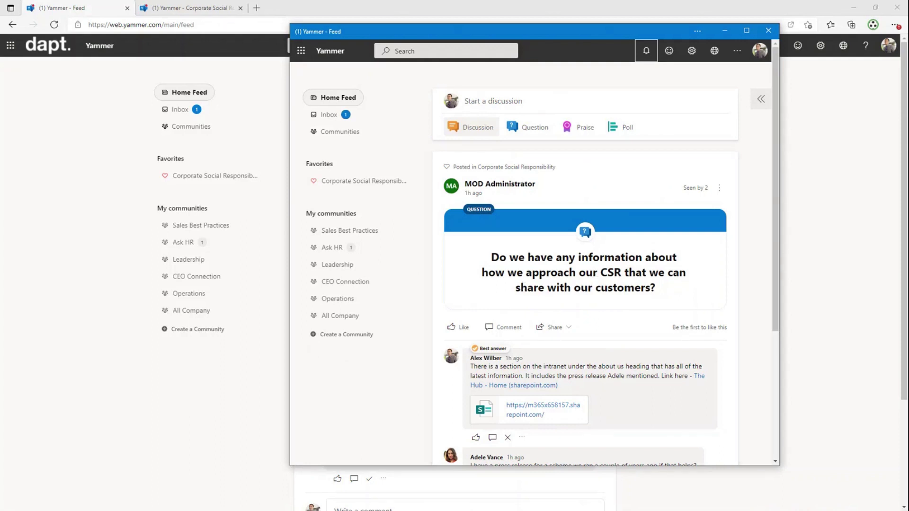
{"action": "left_click", "coordinate": [726, 32]}
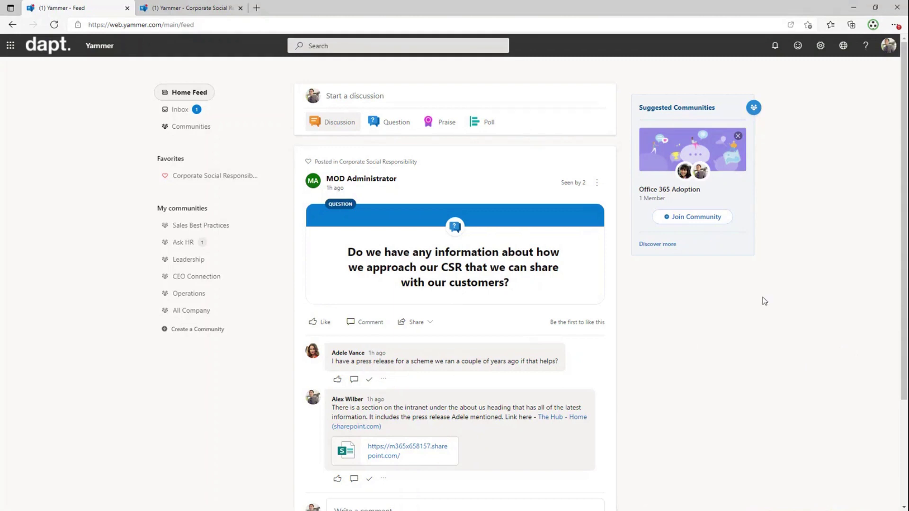
View the unread inbox messages and browse the list of all communities.
{"action": "left_click", "coordinate": [174, 114]}
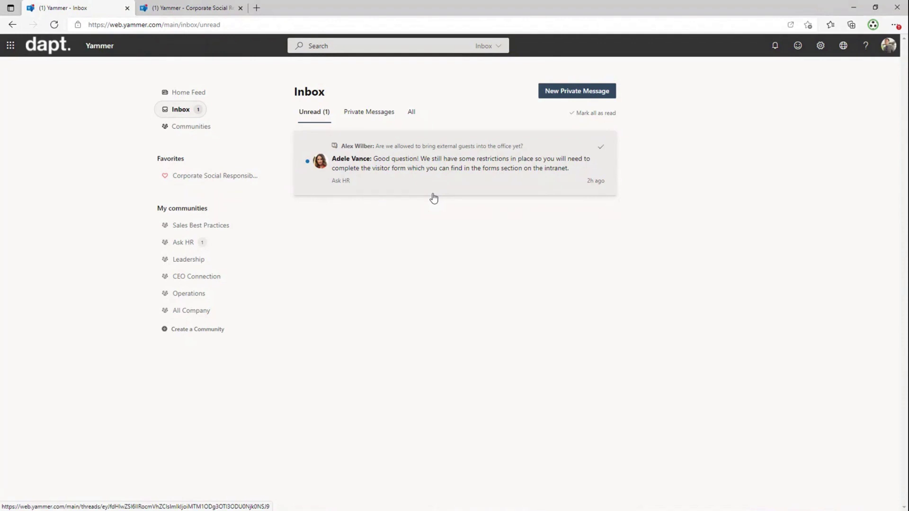
{"action": "left_click", "coordinate": [180, 130]}
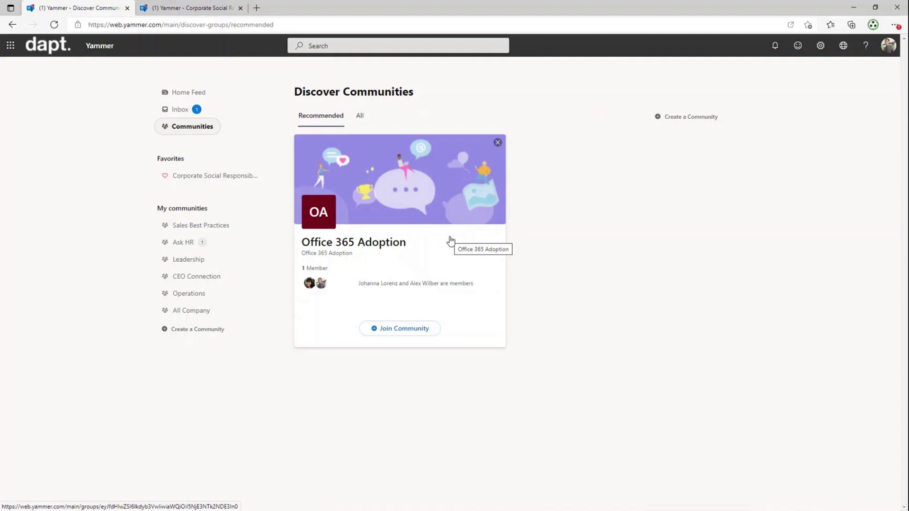
{"action": "left_click", "coordinate": [360, 116]}
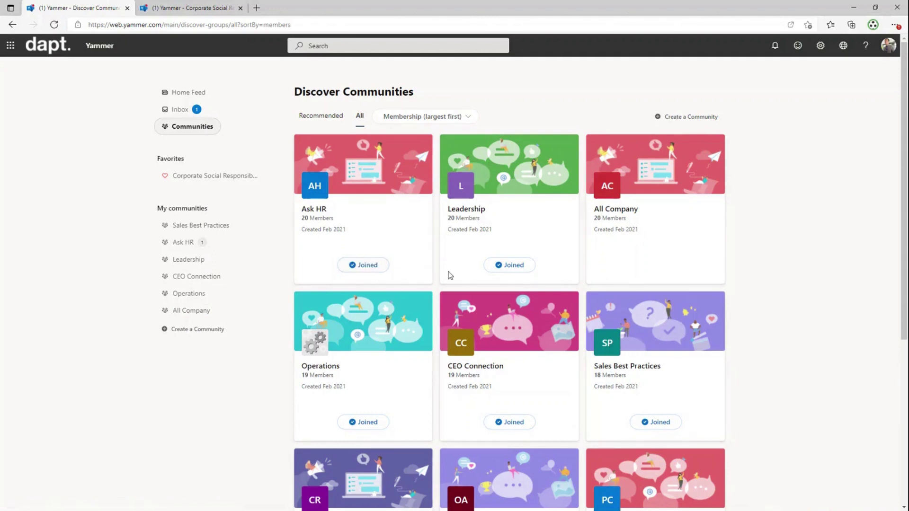
{"action": "scroll", "coordinate": [586, 290], "scroll_direction": "down", "scroll_amount": 1}
{"action": "scroll", "coordinate": [586, 291], "scroll_direction": "down", "scroll_amount": 3}
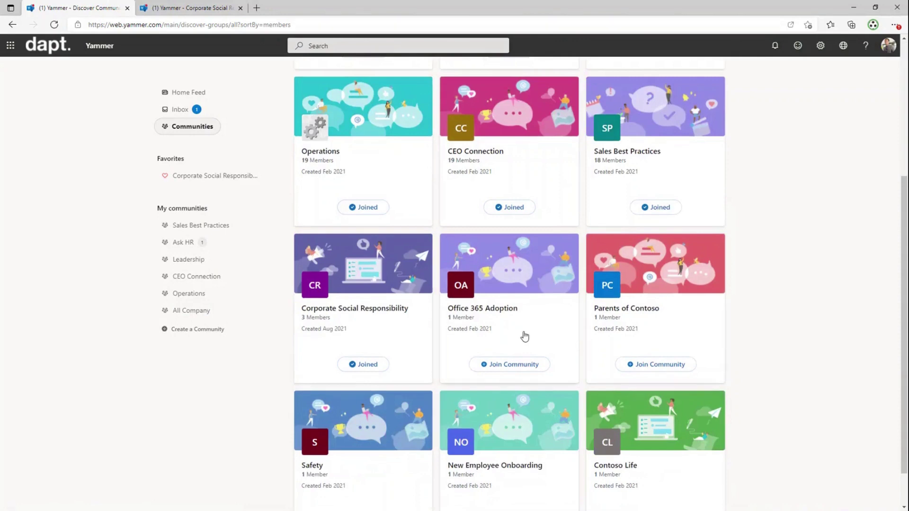
Join the Office 365 Adoption community and mark it as a favorite.
{"action": "left_click", "coordinate": [512, 324]}
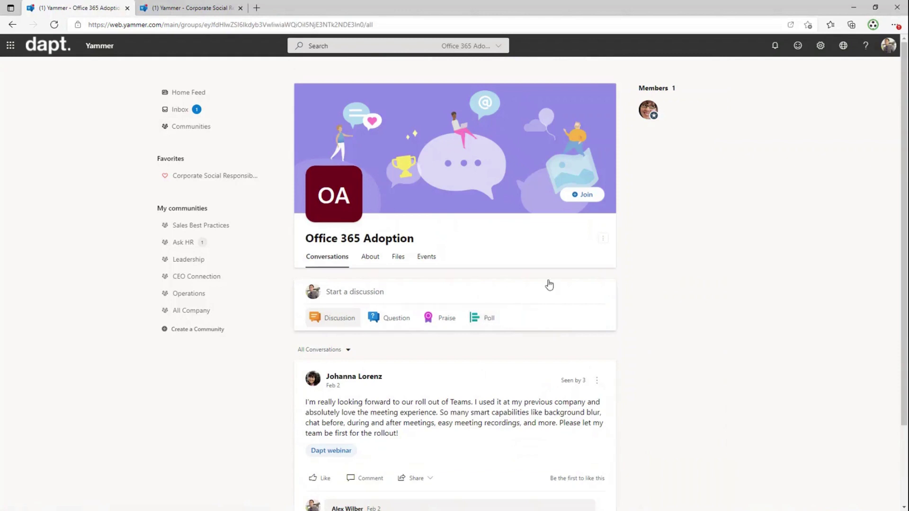
{"action": "scroll", "coordinate": [549, 284], "scroll_direction": "down", "scroll_amount": 2}
{"action": "scroll", "coordinate": [552, 310], "scroll_direction": "up", "scroll_amount": 2}
{"action": "left_click", "coordinate": [586, 196]}
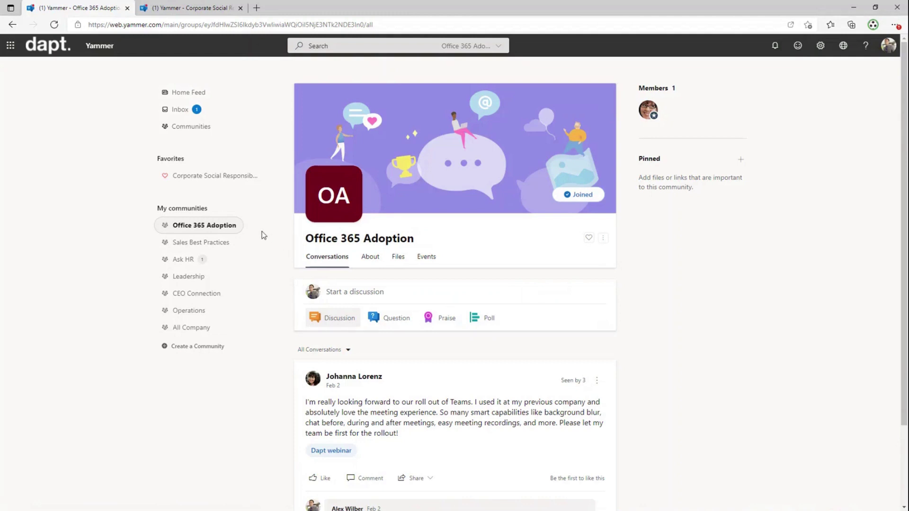
{"action": "left_click", "coordinate": [589, 238]}
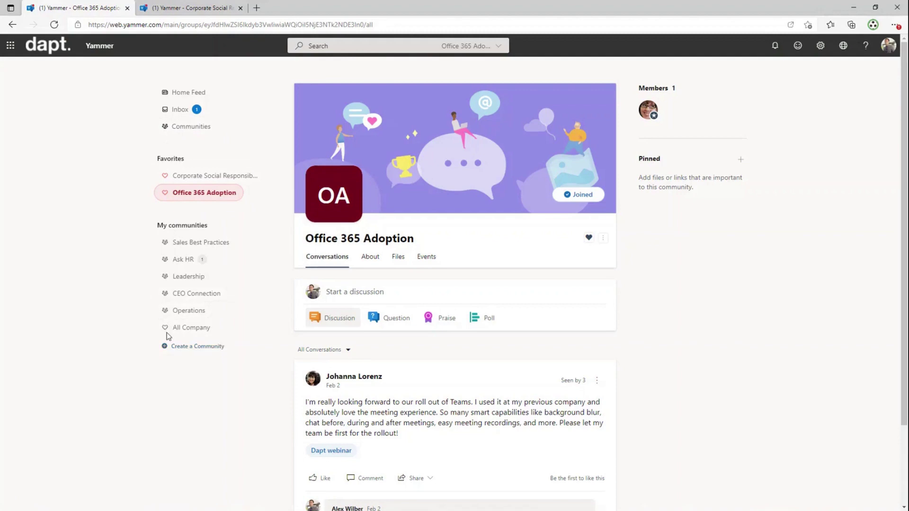
Start creating a new community named "Sports Club".
{"action": "left_click", "coordinate": [192, 349]}
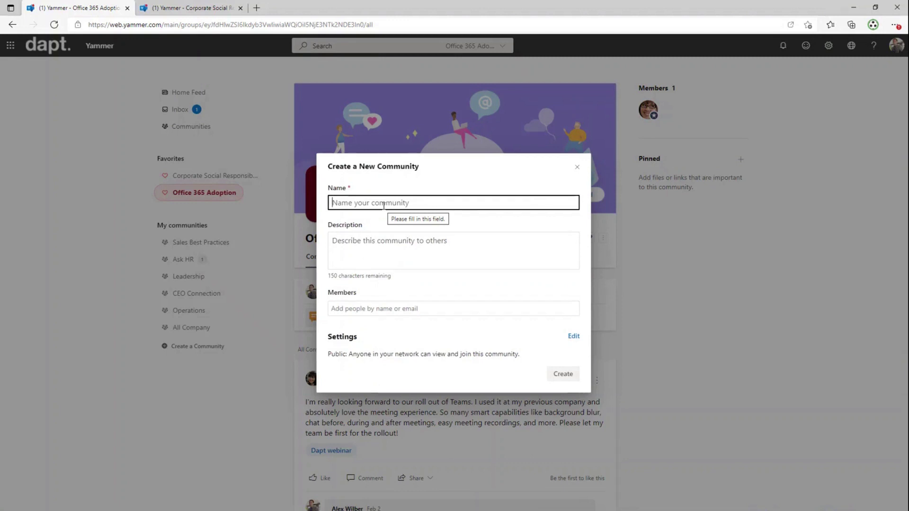
{"action": "type", "text": "Sports"}
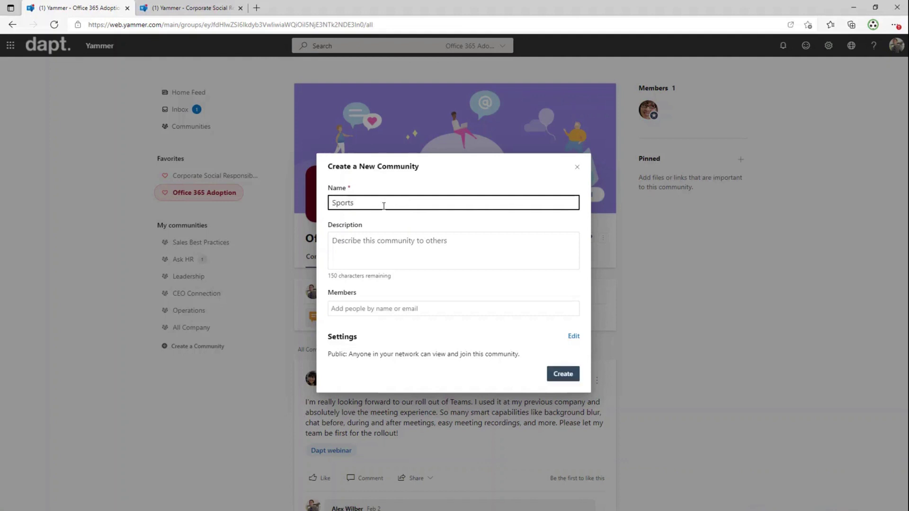
{"action": "type", "text": " Club"}
Describe the new community as "A place to talk about after work sports clubs".
{"action": "left_click", "coordinate": [383, 246]}
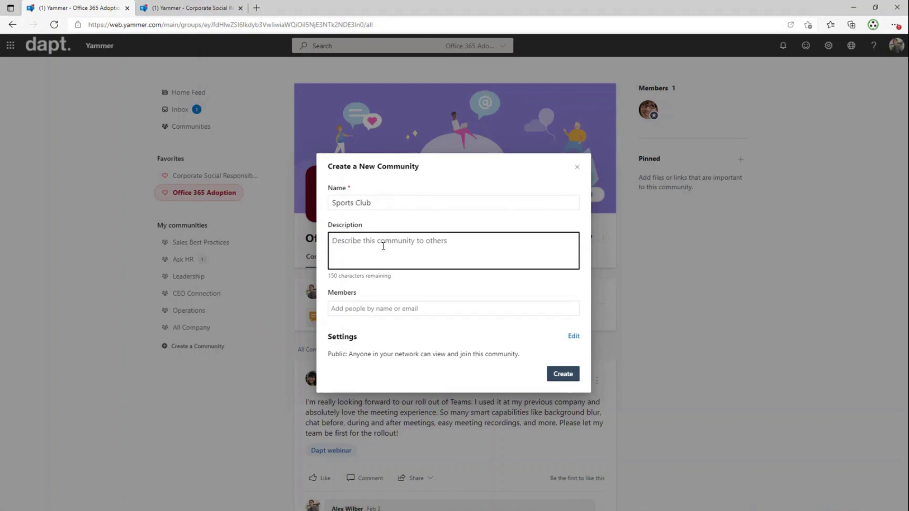
{"action": "type", "text": "Aplace t"}
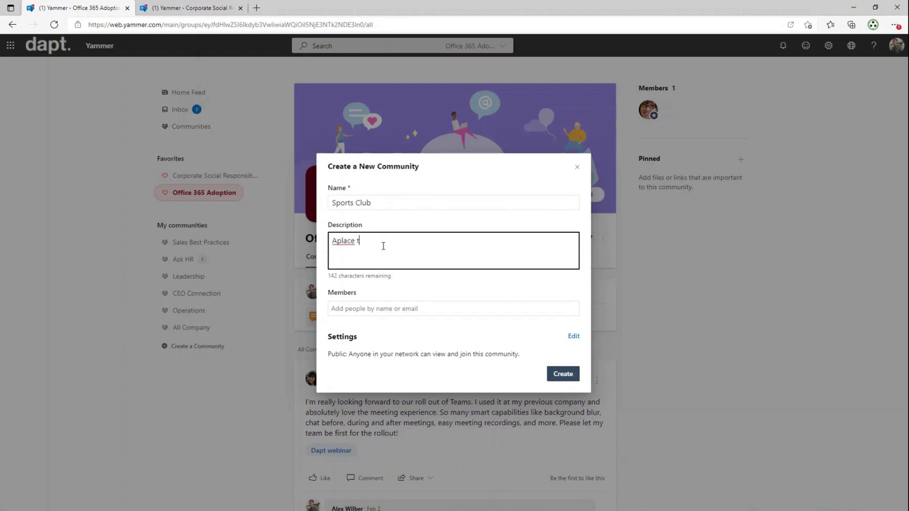
{"action": "type", "text": "o talk about"}
{"action": "left_click", "coordinate": [335, 240]}
{"action": "left_click", "coordinate": [413, 241]}
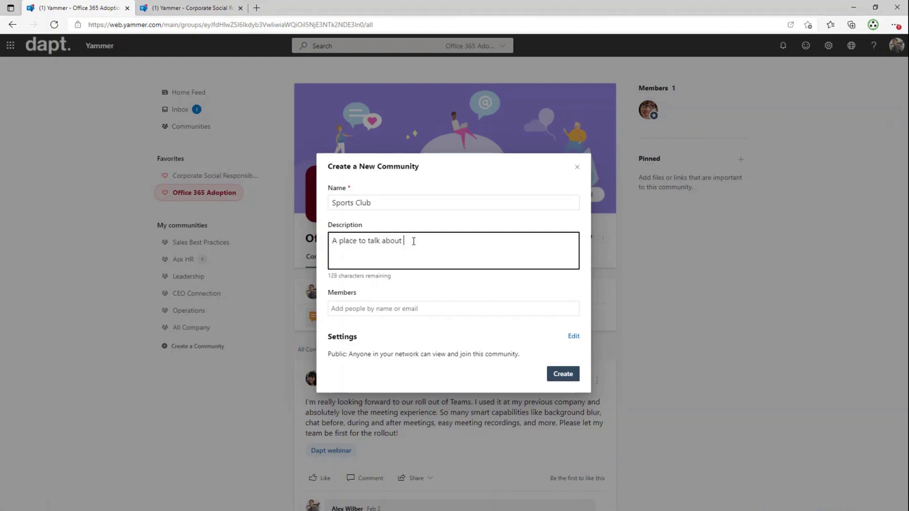
{"action": "type", "text": "after work sports clubs"}
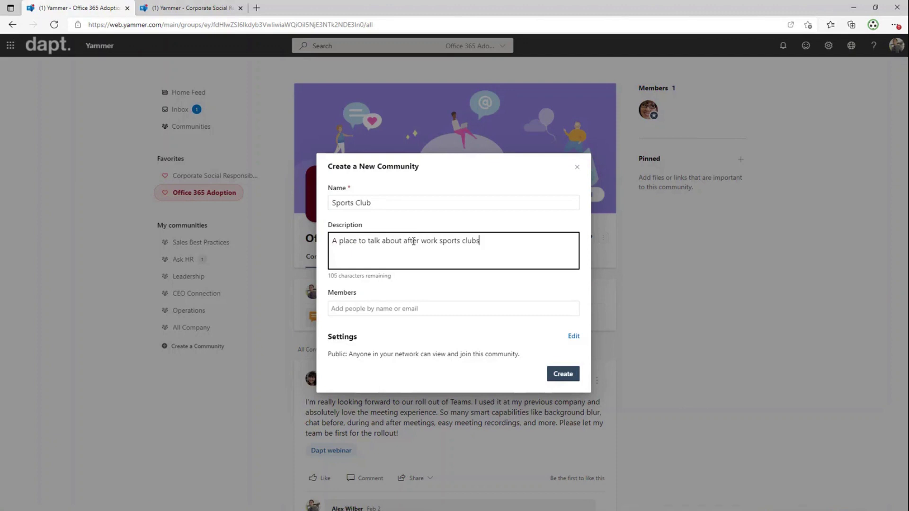
Add two members to the new community, the second and then the first person in the suggestions.
{"action": "left_click", "coordinate": [381, 308]}
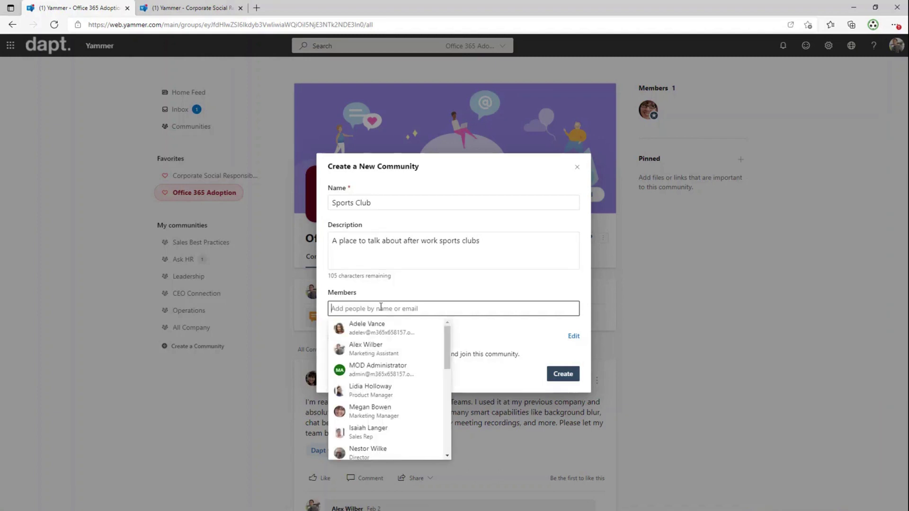
{"action": "left_click", "coordinate": [379, 348]}
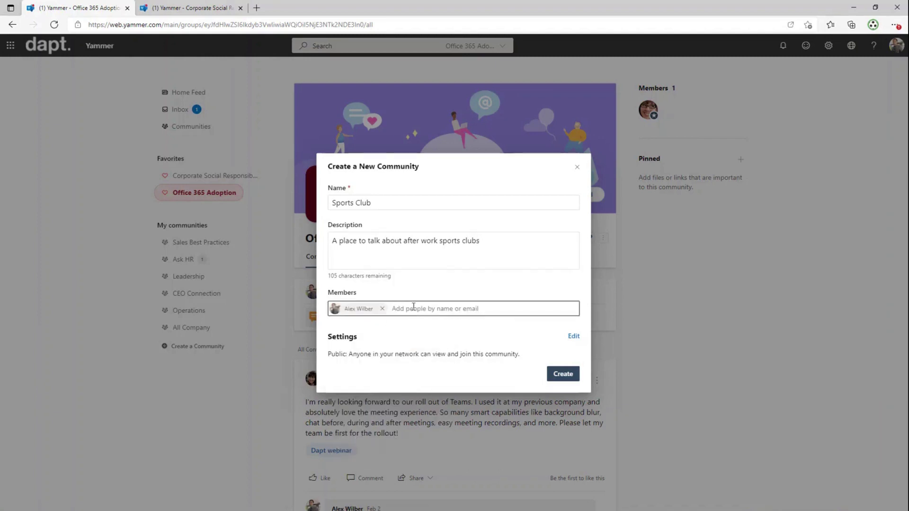
{"action": "left_click", "coordinate": [410, 328]}
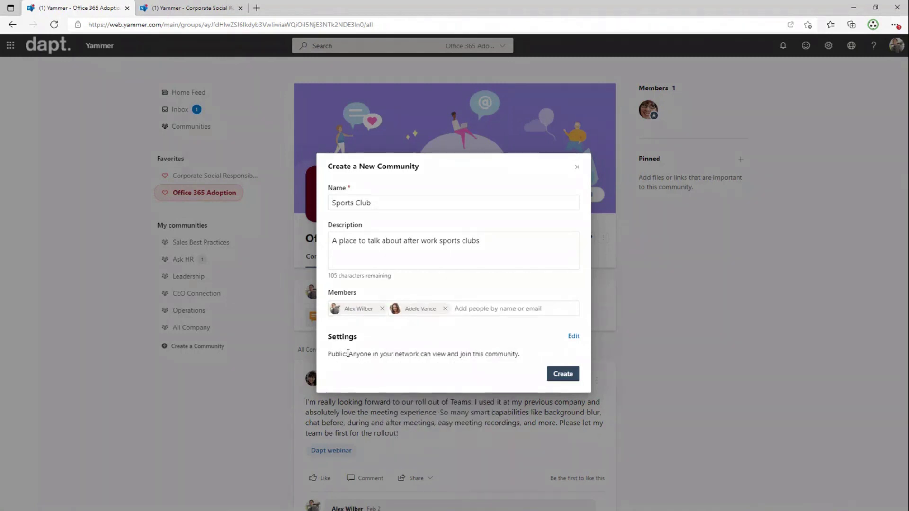
Keep the community's privacy set to Public and create it.
{"action": "left_click", "coordinate": [573, 337]}
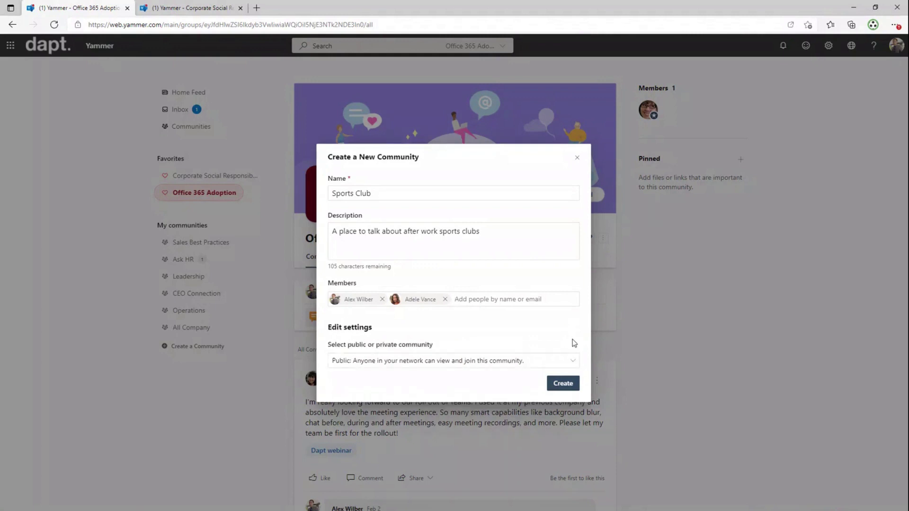
{"action": "left_click", "coordinate": [500, 365]}
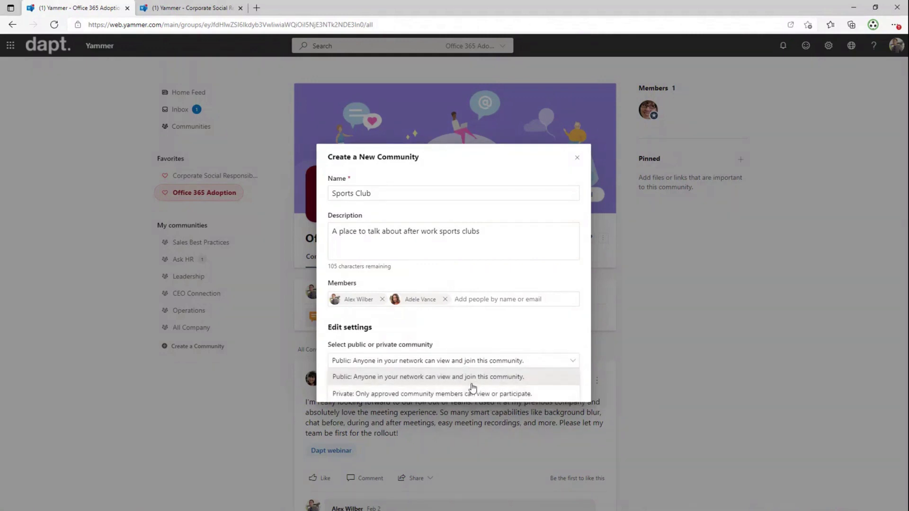
{"action": "left_click", "coordinate": [475, 383]}
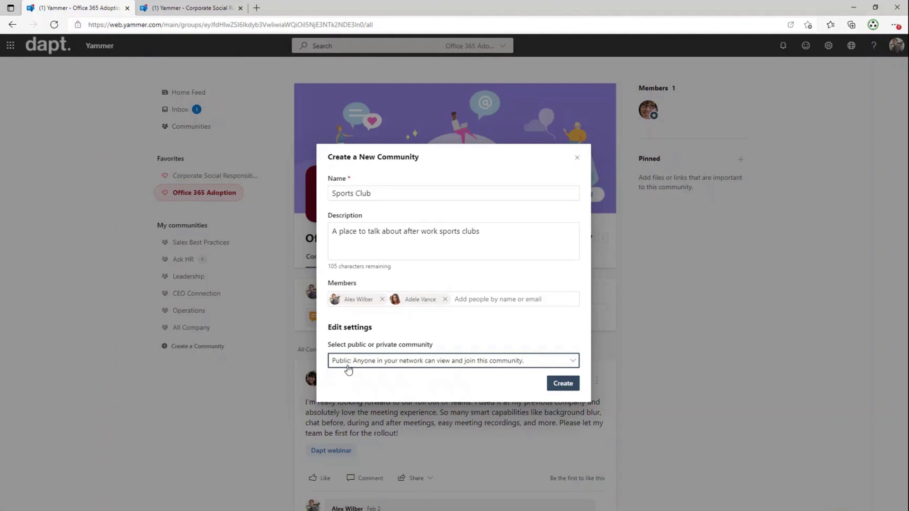
{"action": "left_click", "coordinate": [564, 384]}
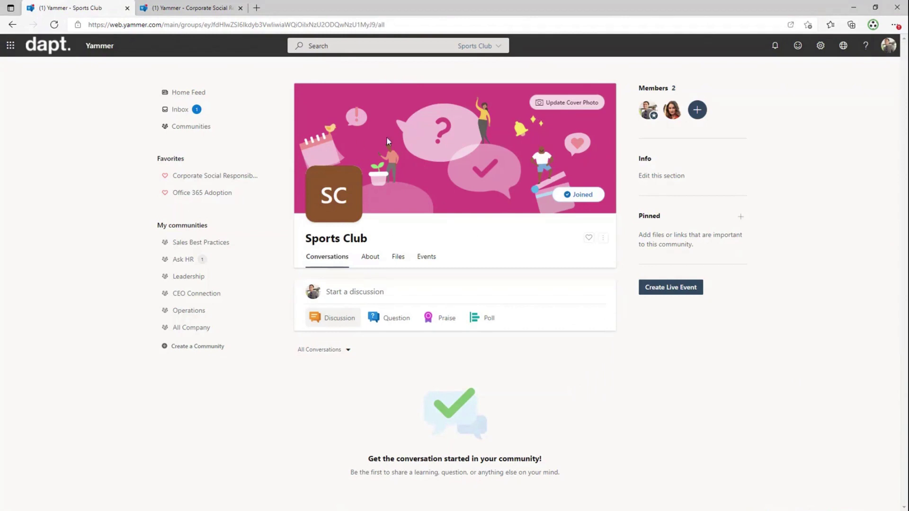
Examine the Sports Club community's cover photo options and its info page.
{"action": "left_click", "coordinate": [569, 102]}
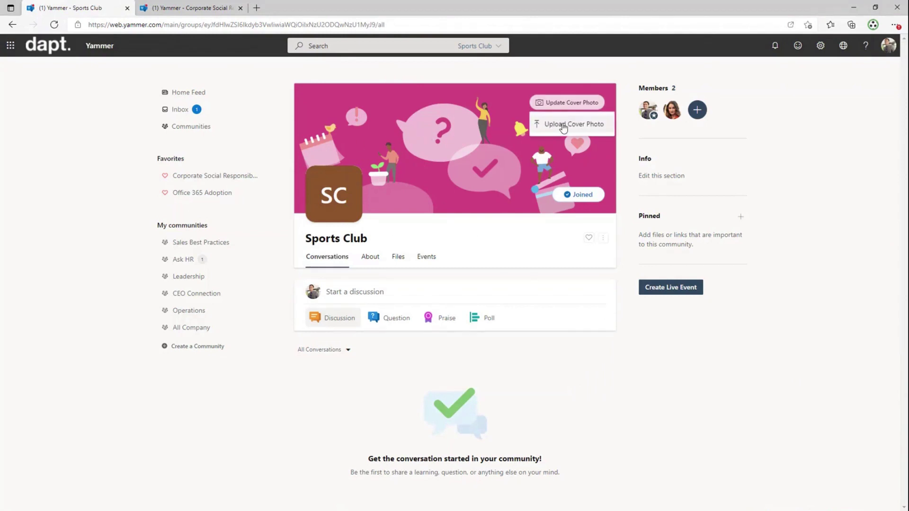
{"action": "left_click", "coordinate": [684, 380]}
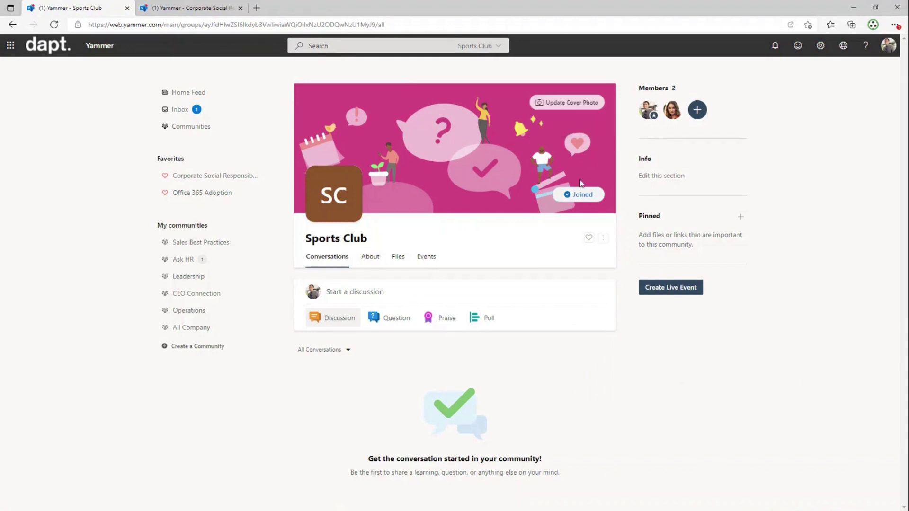
{"action": "left_click", "coordinate": [658, 176]}
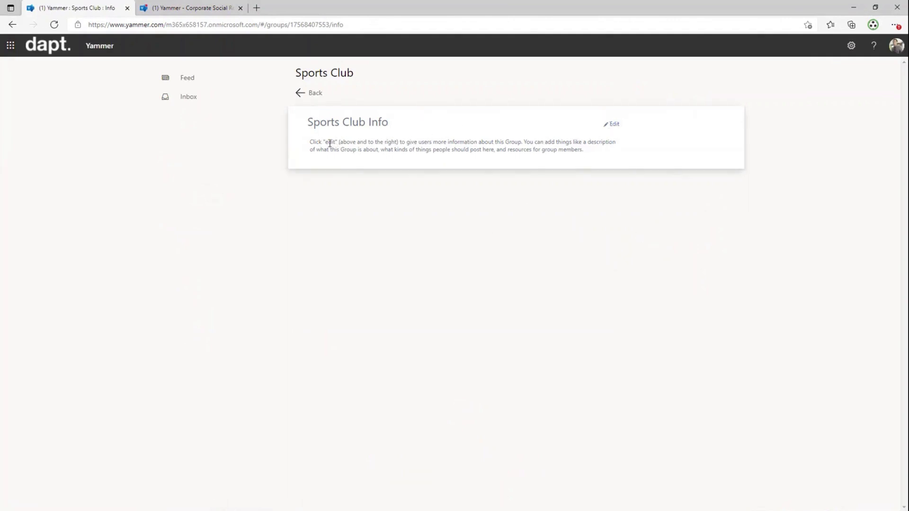
{"action": "left_click", "coordinate": [303, 92]}
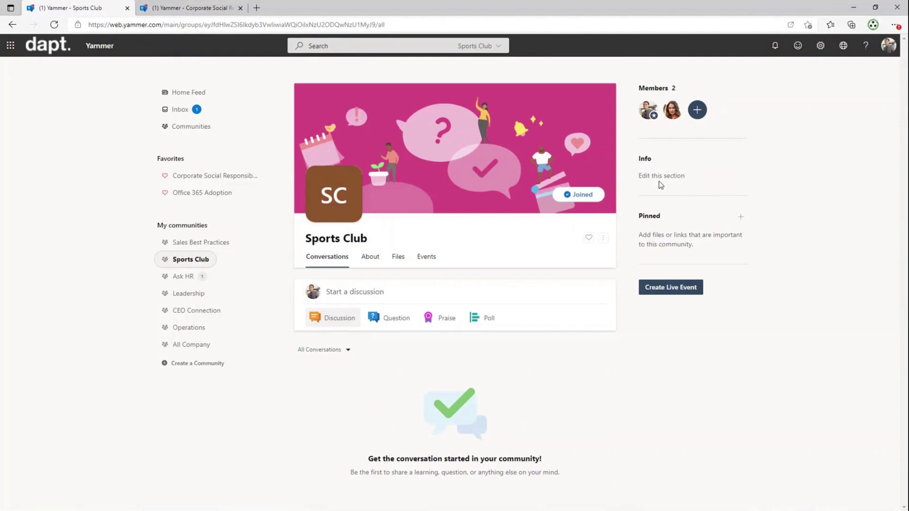
{"action": "left_click", "coordinate": [741, 220]}
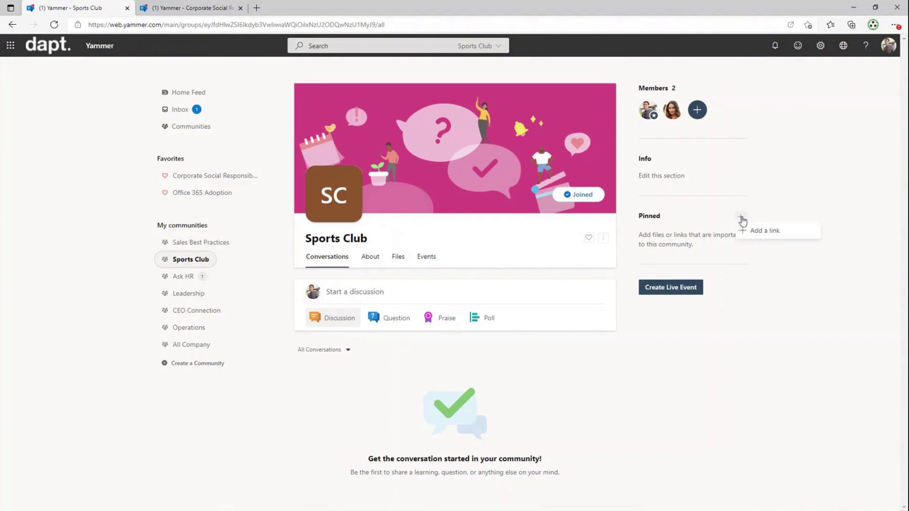
{"action": "left_click", "coordinate": [763, 231]}
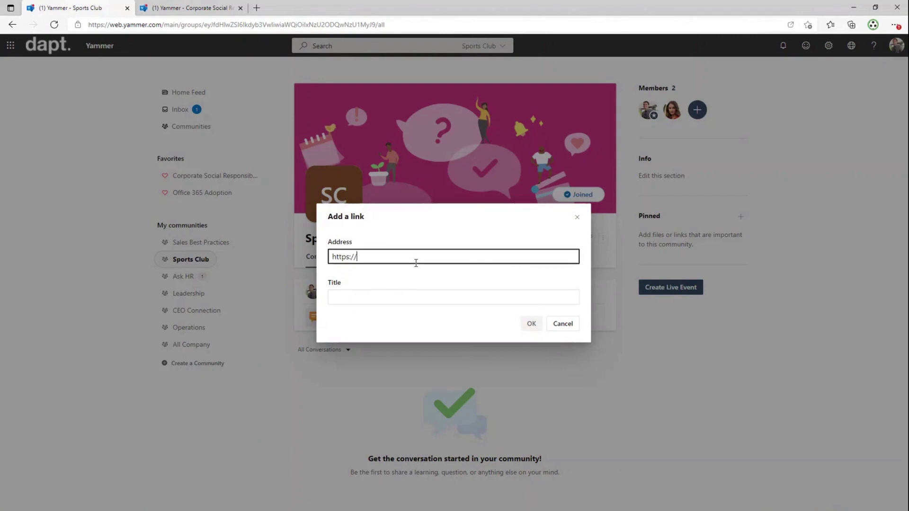
{"action": "left_click", "coordinate": [485, 297]}
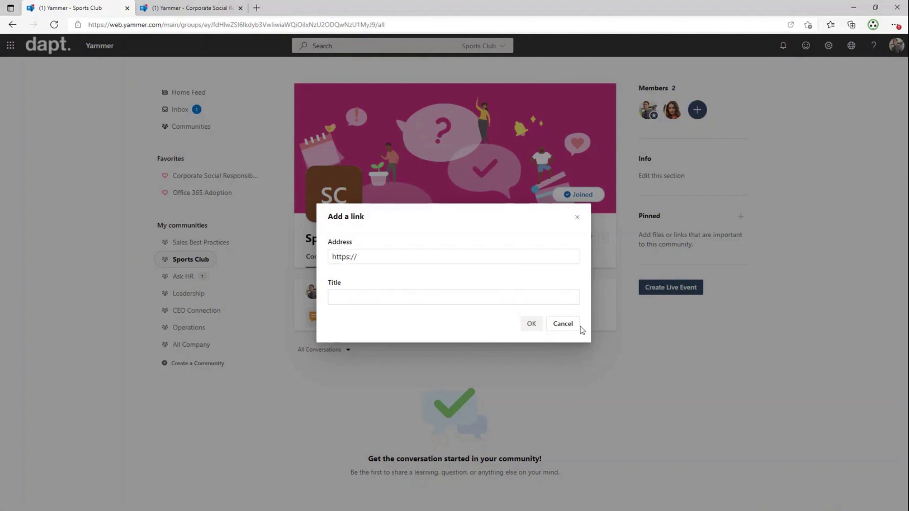
{"action": "left_click", "coordinate": [564, 324]}
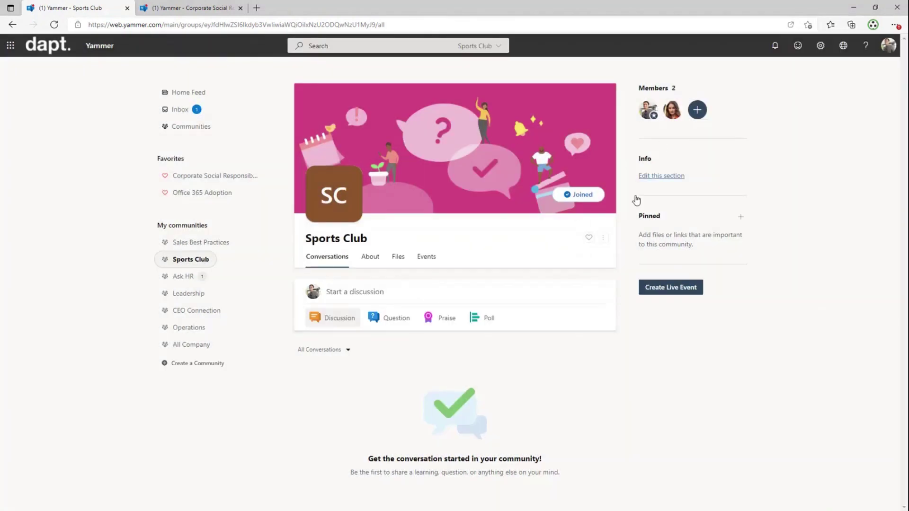
Draft a discussion: "Welcome to the sports club does anyone have any suggestions for after work activities that will keep us all fit and healthy.".
{"action": "left_click", "coordinate": [397, 297]}
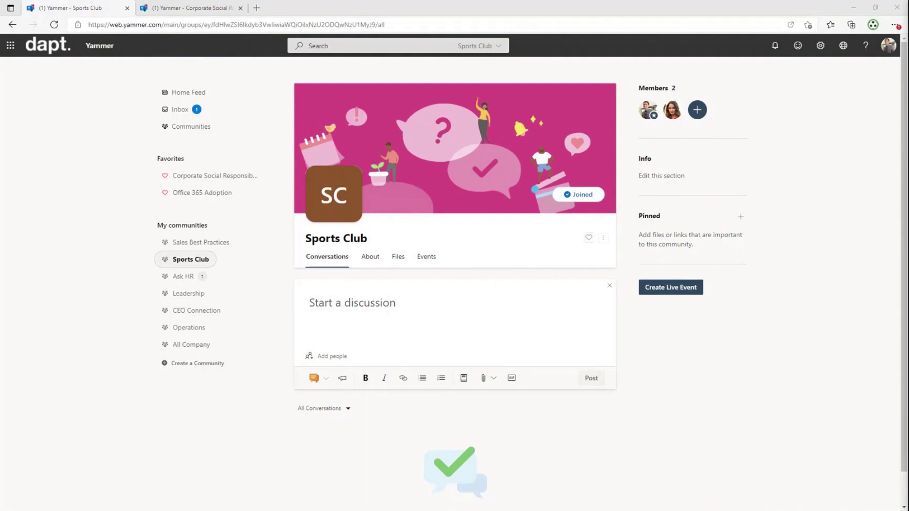
{"action": "right_click", "coordinate": [382, 304]}
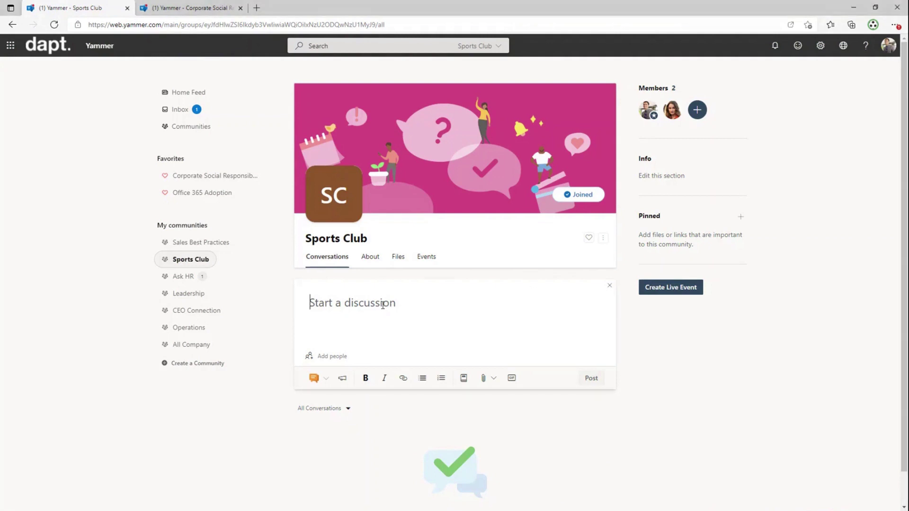
{"action": "left_click", "coordinate": [430, 187]}
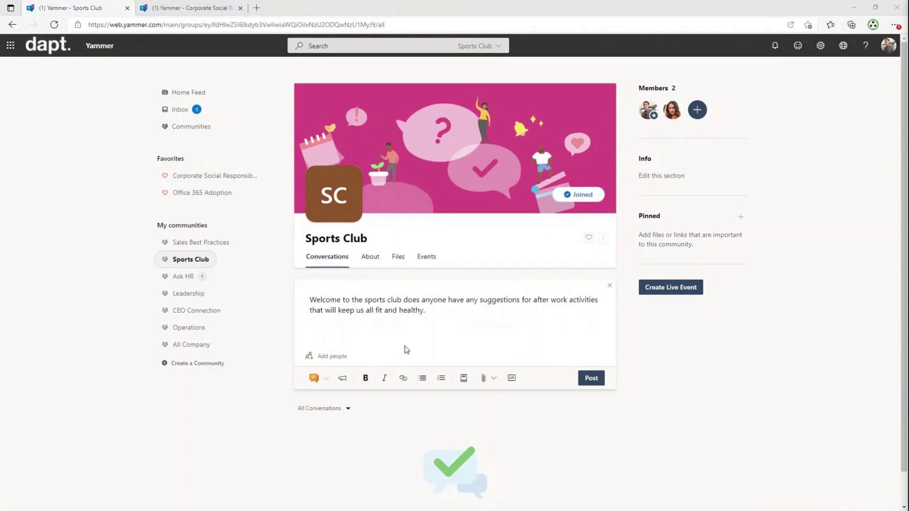
Add the Sports Club community's other member to the drafted discussion post.
{"action": "left_click", "coordinate": [331, 356]}
{"action": "left_click", "coordinate": [337, 377]}
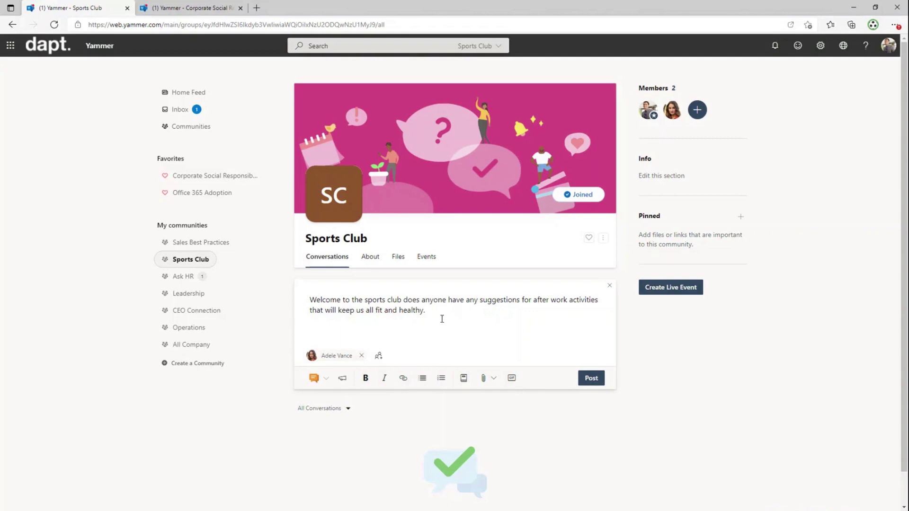
Search for a "sport" GIF, attach the first exercise GIF to the drafted discussion, and post it.
{"action": "left_click", "coordinate": [511, 378]}
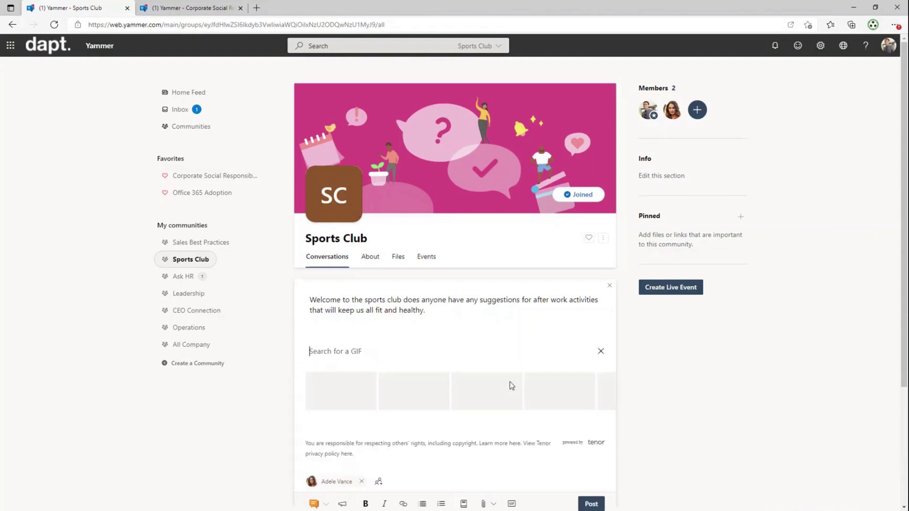
{"action": "left_click", "coordinate": [356, 352]}
{"action": "type", "text": "sport"}
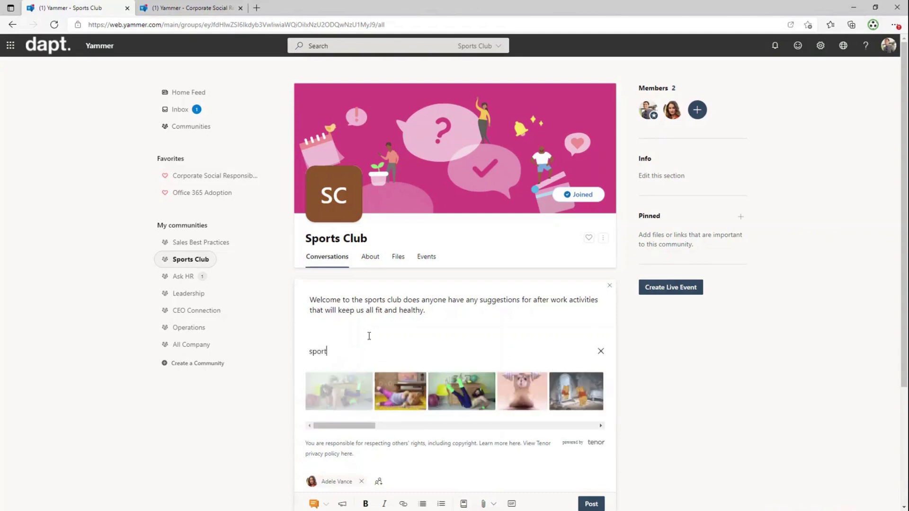
{"action": "left_click", "coordinate": [336, 399]}
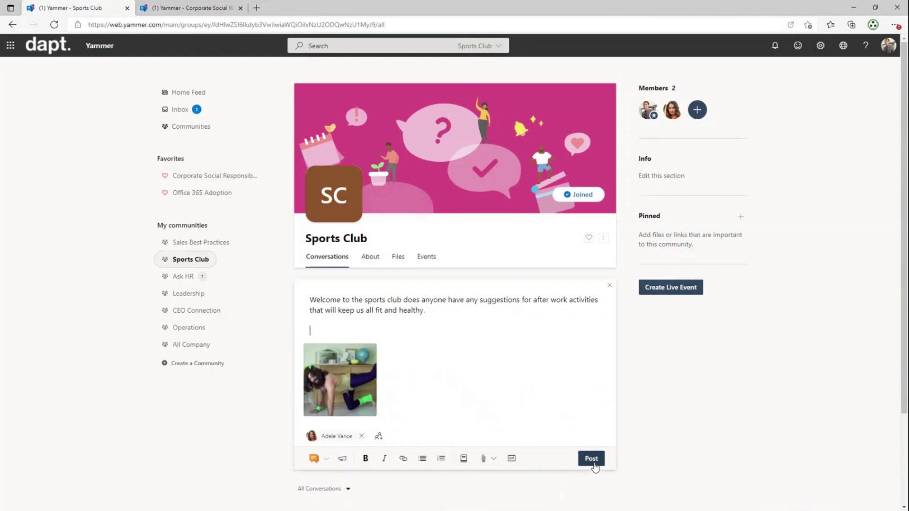
{"action": "left_click", "coordinate": [593, 459]}
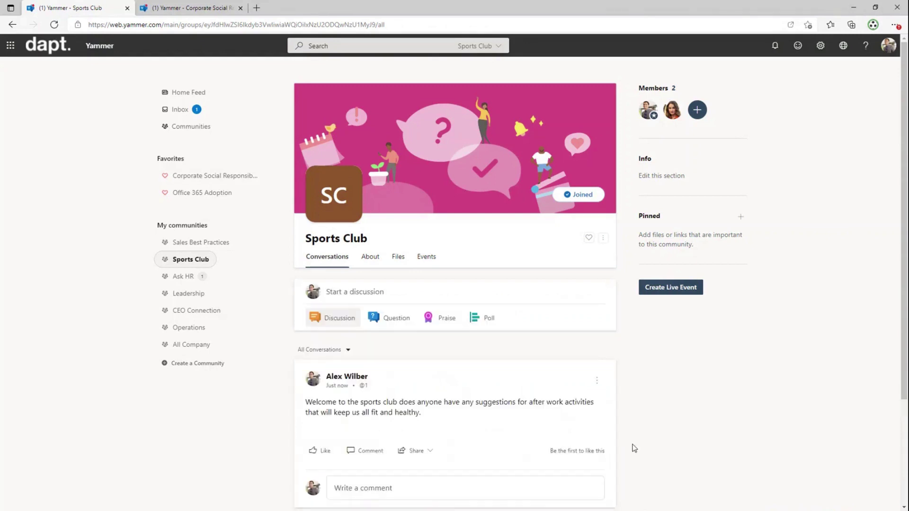
Like the newly posted welcome discussion in the Sports Club feed.
{"action": "scroll", "coordinate": [468, 396], "scroll_direction": "down", "scroll_amount": 5}
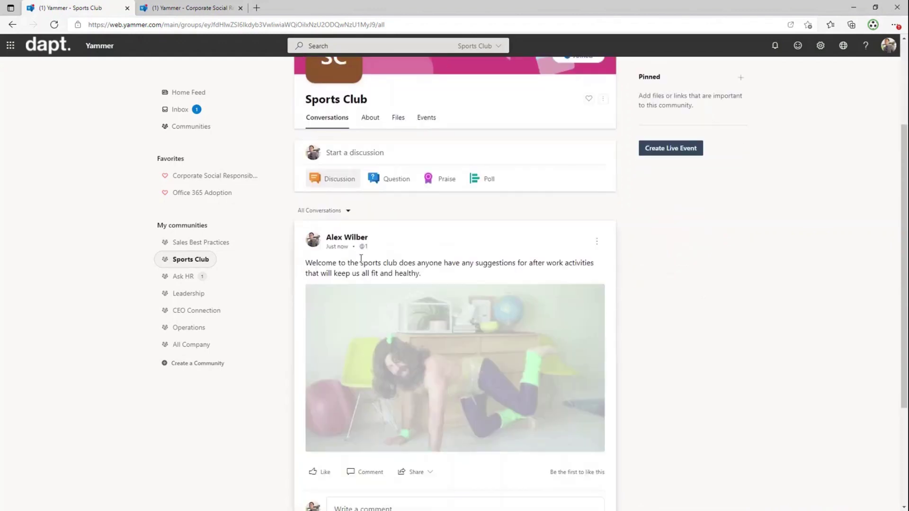
{"action": "scroll", "coordinate": [702, 367], "scroll_direction": "down", "scroll_amount": 2}
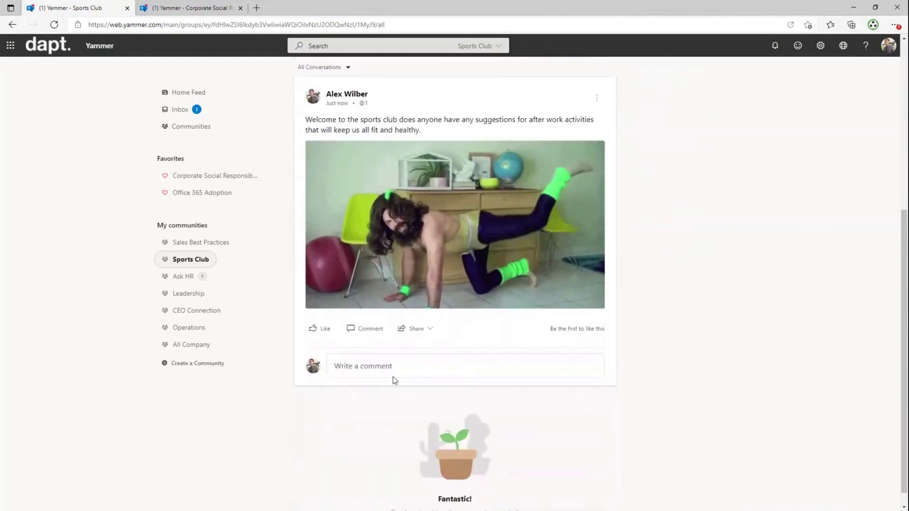
{"action": "left_click", "coordinate": [325, 330]}
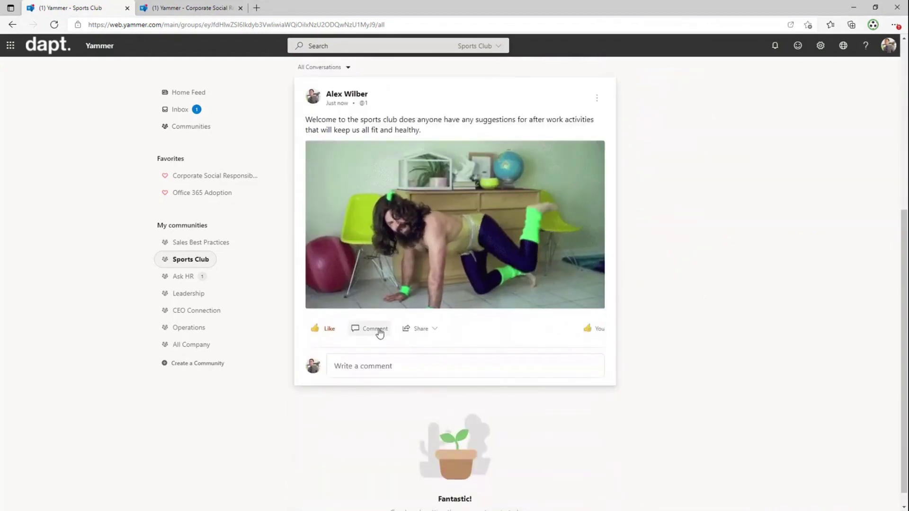
{"action": "scroll", "coordinate": [761, 402], "scroll_direction": "down", "scroll_amount": 1}
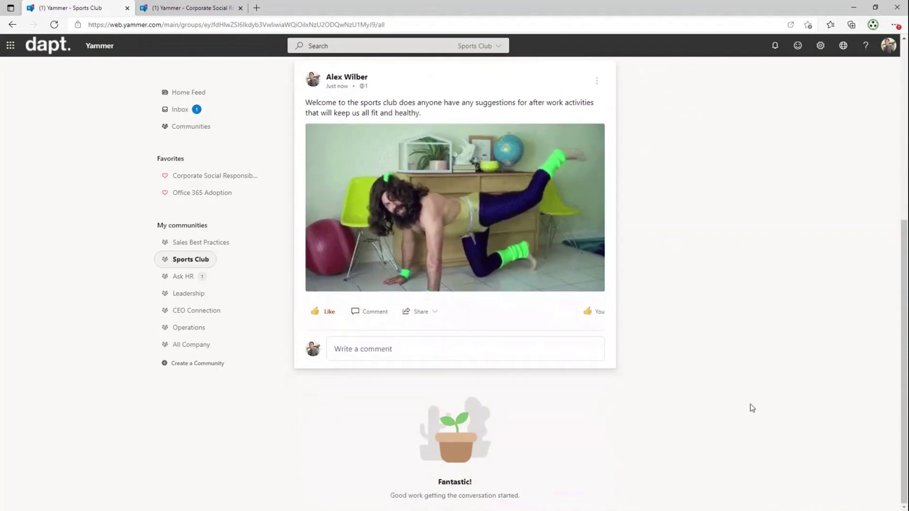
Start a poll in Sports Club with the question "Which sports would people like us to setup".
{"action": "scroll", "coordinate": [645, 407], "scroll_direction": "up", "scroll_amount": 5}
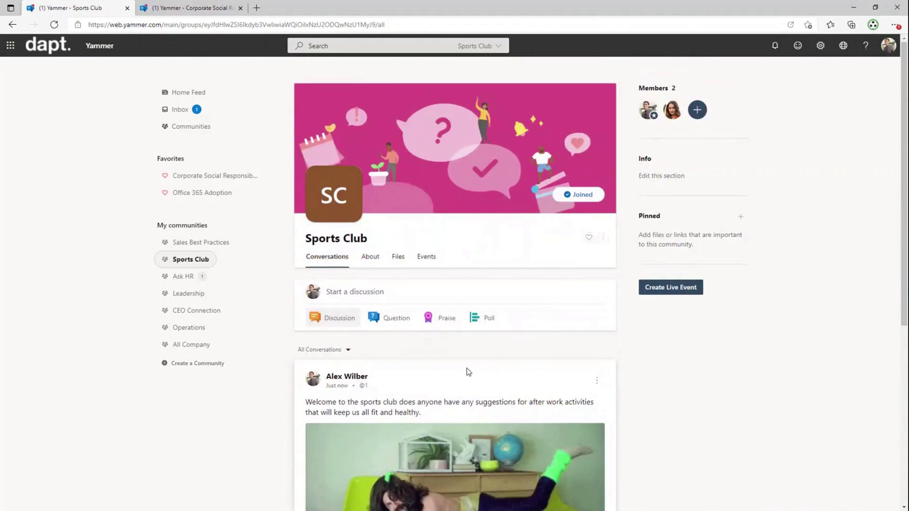
{"action": "left_click", "coordinate": [483, 318]}
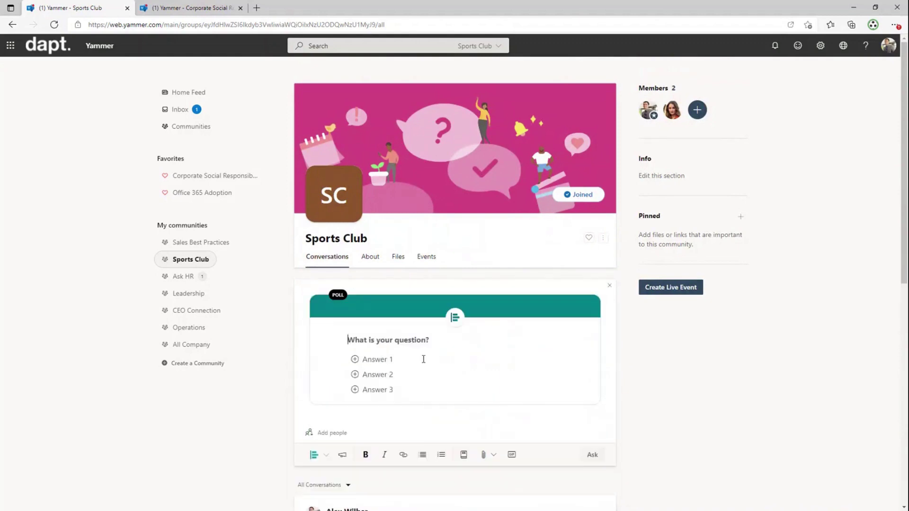
{"action": "type", "text": "Which"}
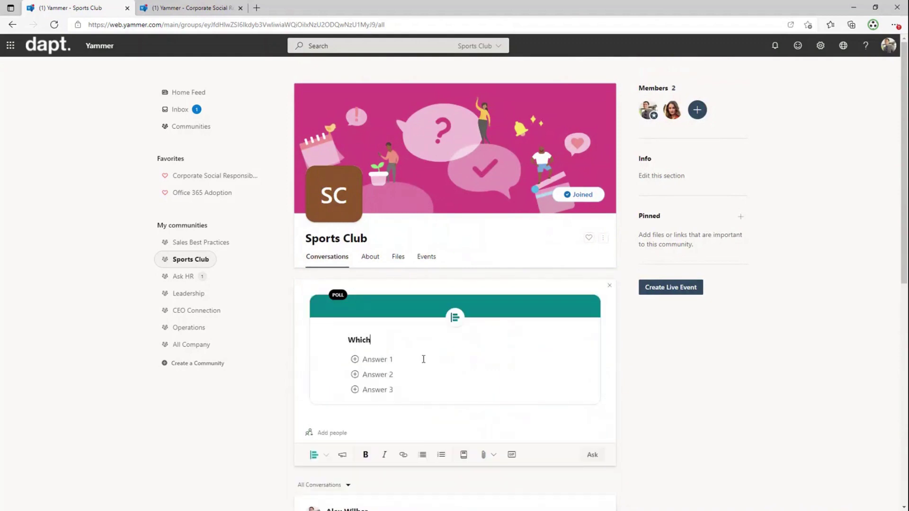
{"action": "type", "text": " sports would people like us to setup"}
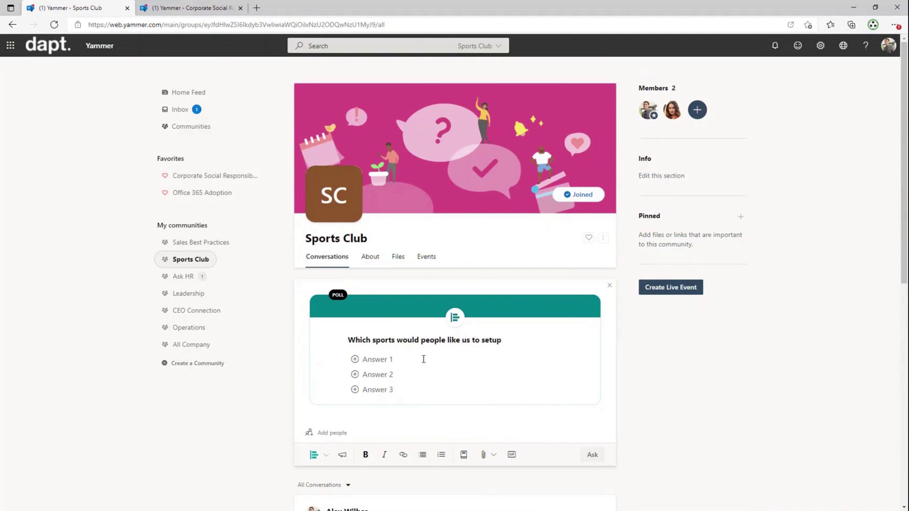
Enter the poll answers Football, Tennis, Cycling and Squash, and publish the poll.
{"action": "left_click", "coordinate": [394, 361]}
{"action": "type", "text": "F"}
{"action": "type", "text": "Tennis"}
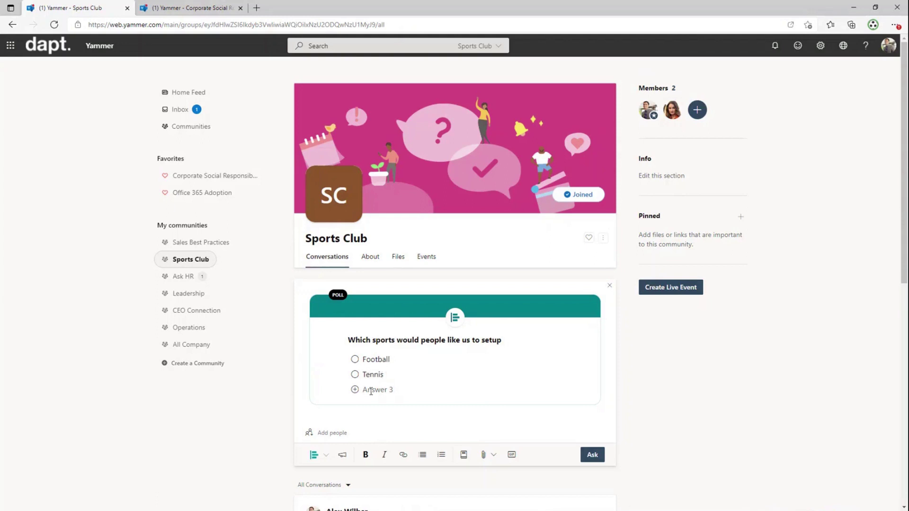
{"action": "left_click", "coordinate": [371, 389]}
{"action": "type", "text": "Cycling"}
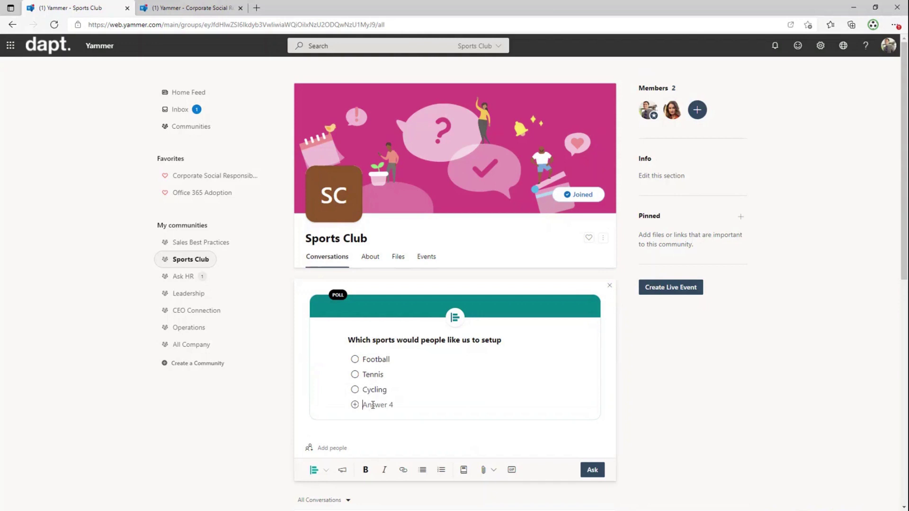
{"action": "type", "text": "Sq"}
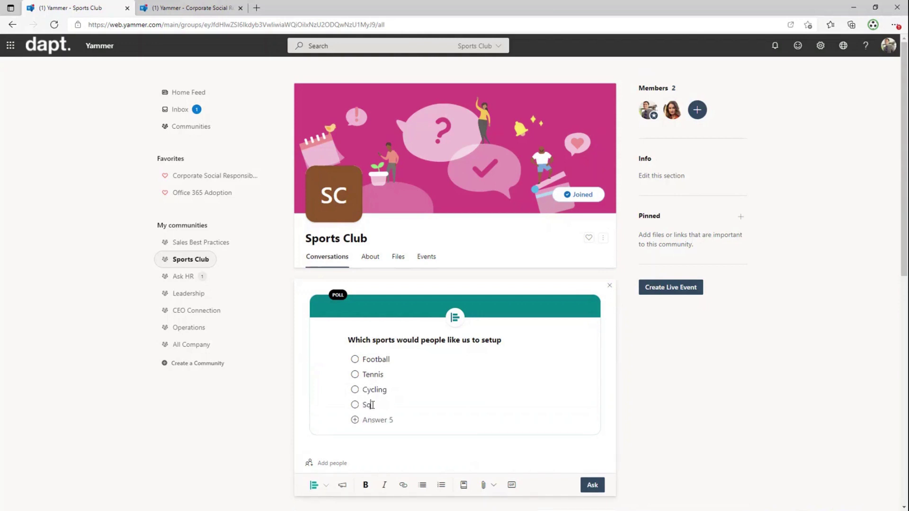
{"action": "type", "text": "uash"}
{"action": "left_click", "coordinate": [590, 485]}
Vote for Tennis in the published sports poll.
{"action": "scroll", "coordinate": [578, 454], "scroll_direction": "down", "scroll_amount": 6}
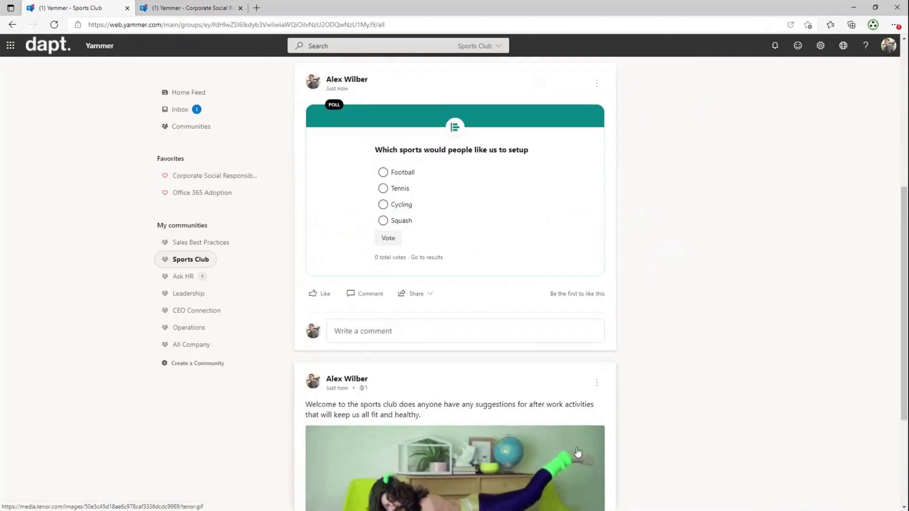
{"action": "left_click", "coordinate": [386, 191]}
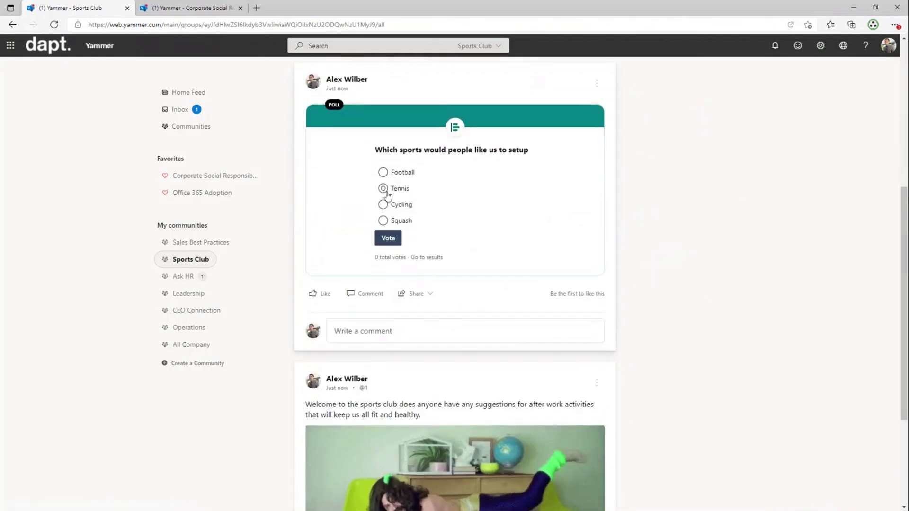
{"action": "left_click", "coordinate": [388, 239]}
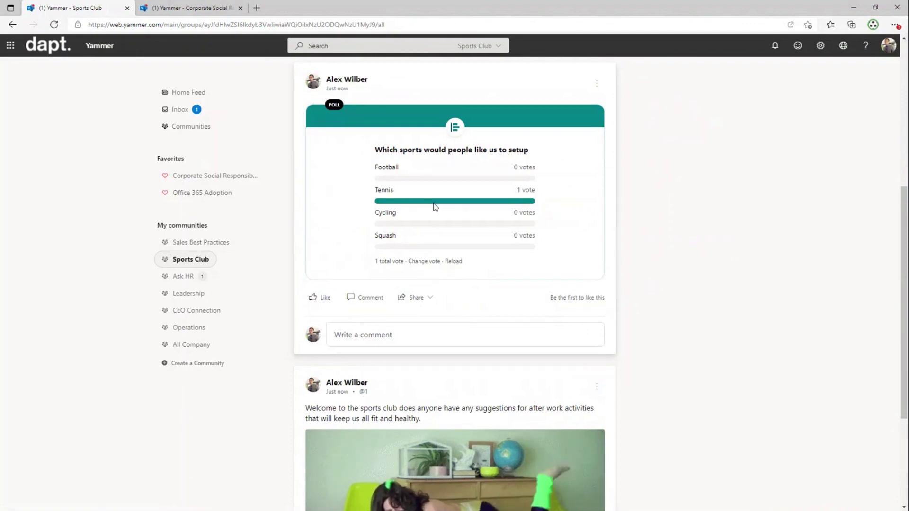
Start a praise post with the trophy badge and choose the community's other member as its recipient.
{"action": "scroll", "coordinate": [441, 211], "scroll_direction": "up", "scroll_amount": 5}
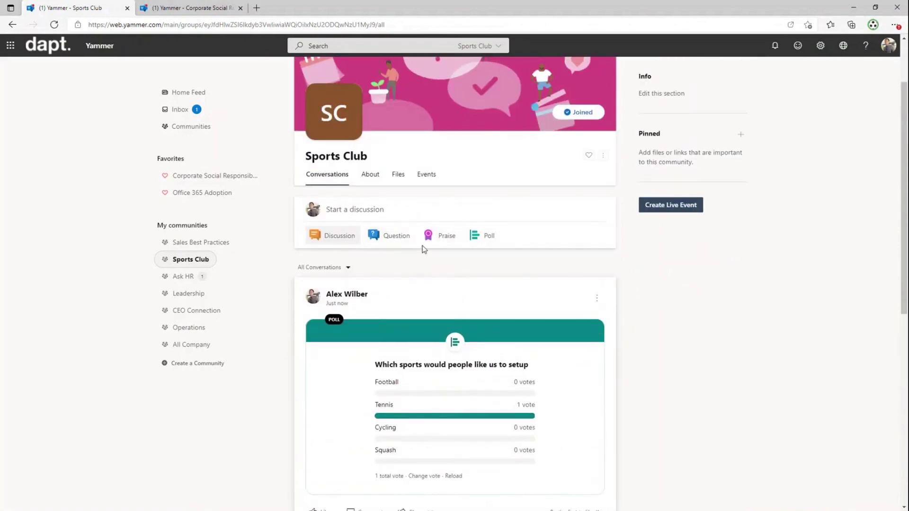
{"action": "left_click", "coordinate": [449, 237]}
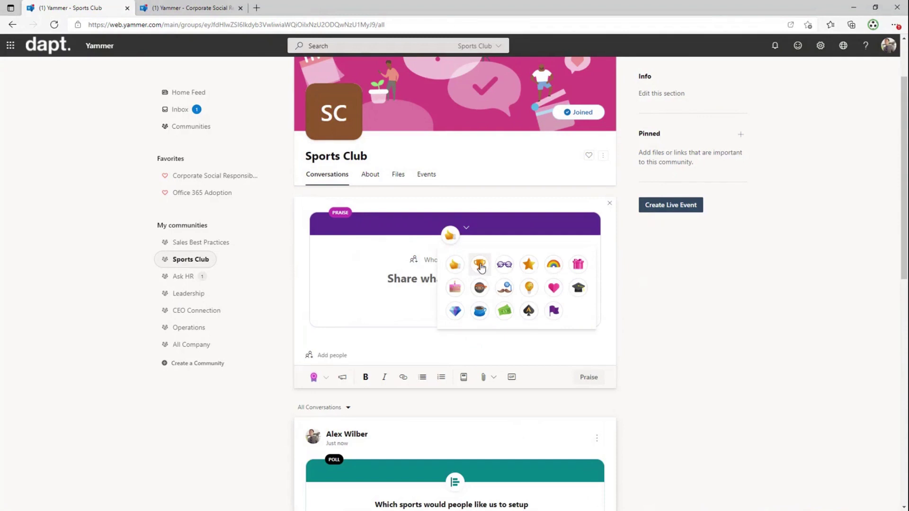
{"action": "left_click", "coordinate": [480, 266]}
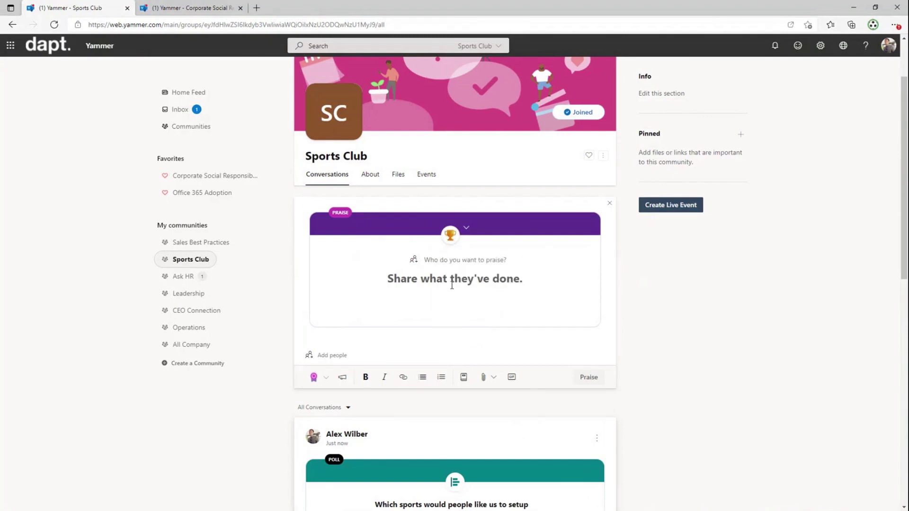
{"action": "left_click", "coordinate": [451, 258]}
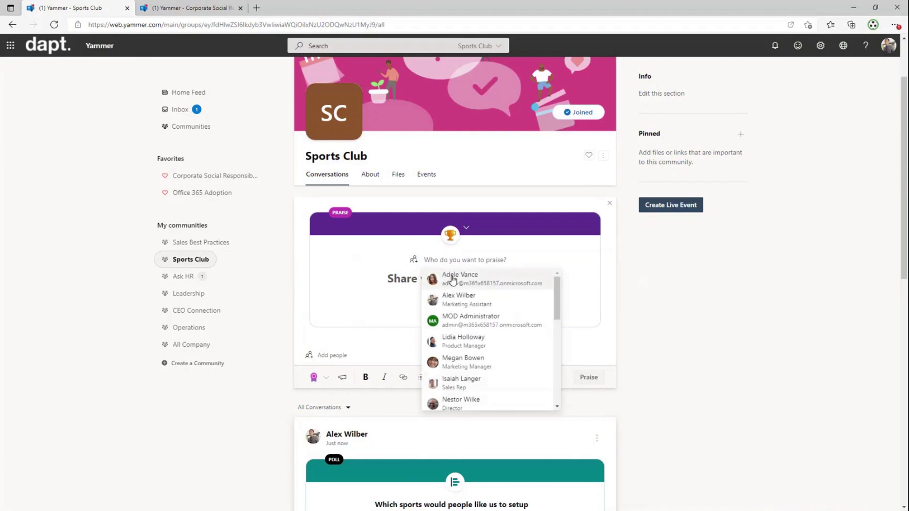
{"action": "left_click", "coordinate": [438, 278]}
Write the praise message "Well done on completing the 3 peaks challenge".
{"action": "type", "text": "W"}
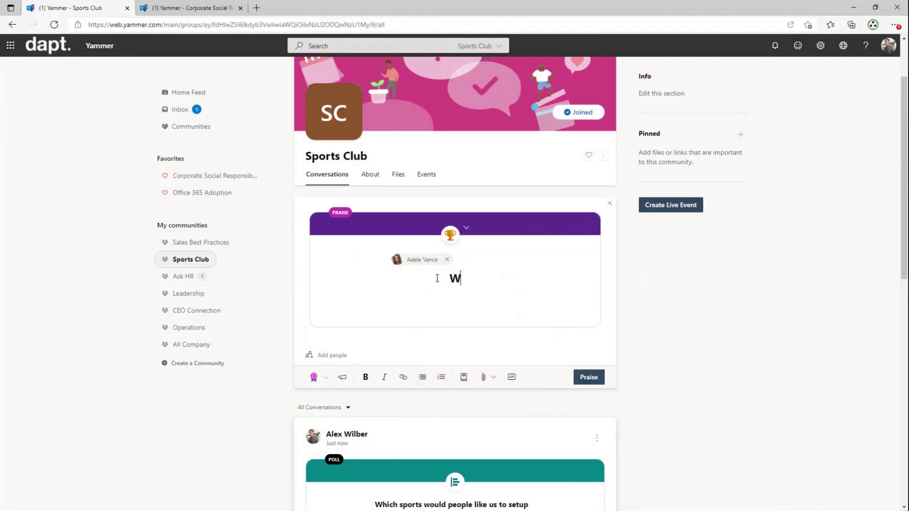
{"action": "type", "text": "ell done on completing the "}
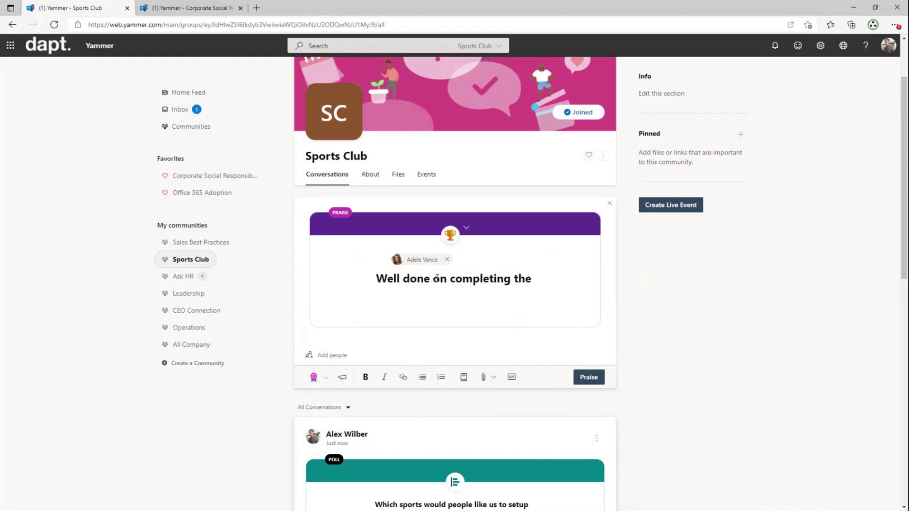
{"action": "type", "text": "3 peaks cha"}
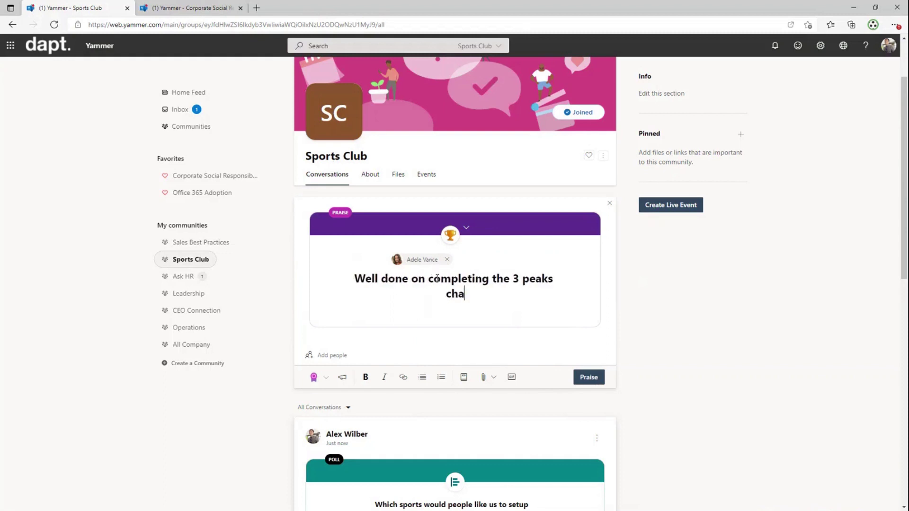
{"action": "type", "text": "llenge"}
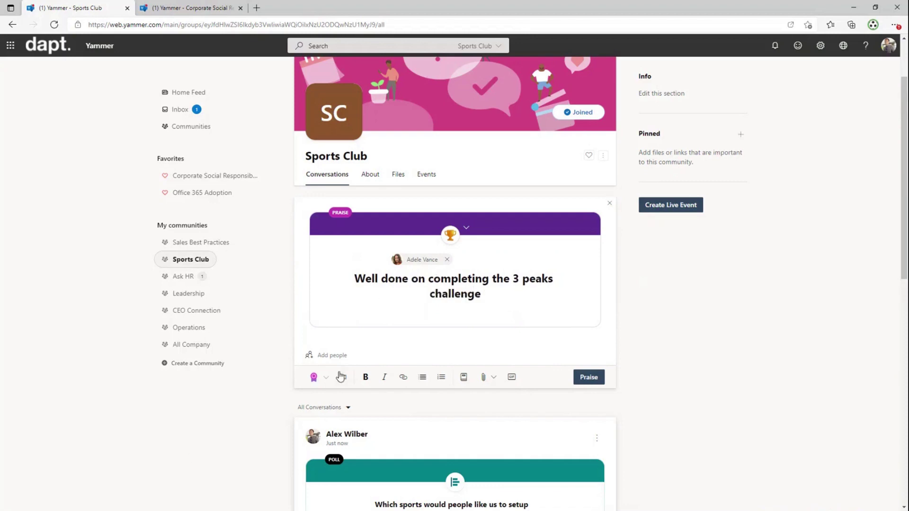
Add the signed-in account's own user to the people on the praise and publish it.
{"action": "left_click", "coordinate": [333, 355]}
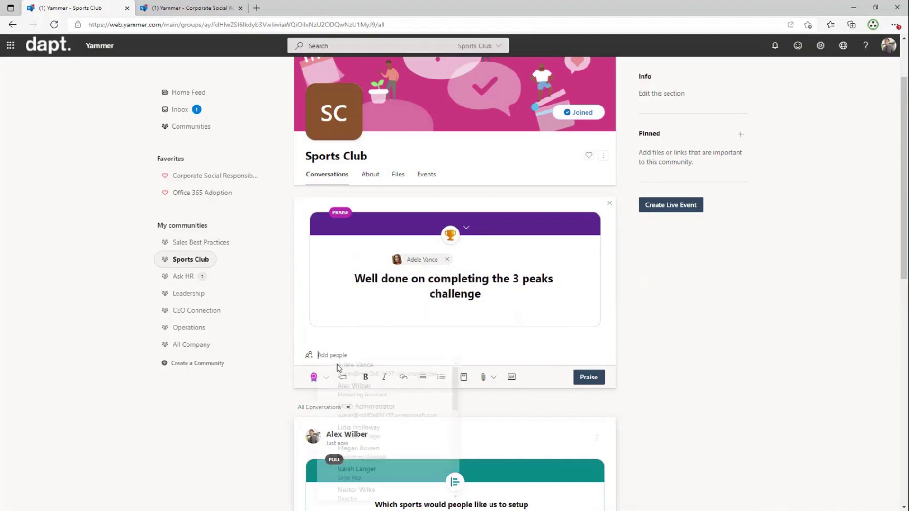
{"action": "left_click", "coordinate": [350, 395]}
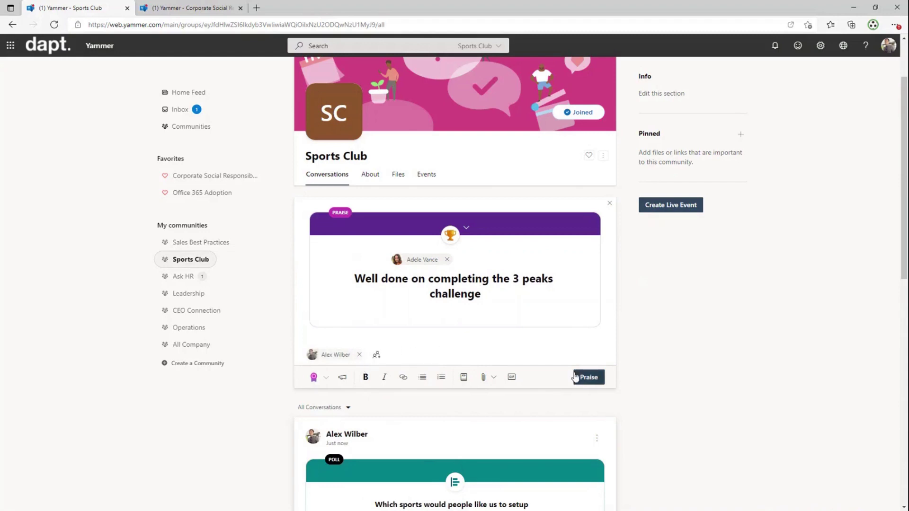
{"action": "left_click", "coordinate": [583, 377]}
{"action": "scroll", "coordinate": [538, 294], "scroll_direction": "down", "scroll_amount": 4}
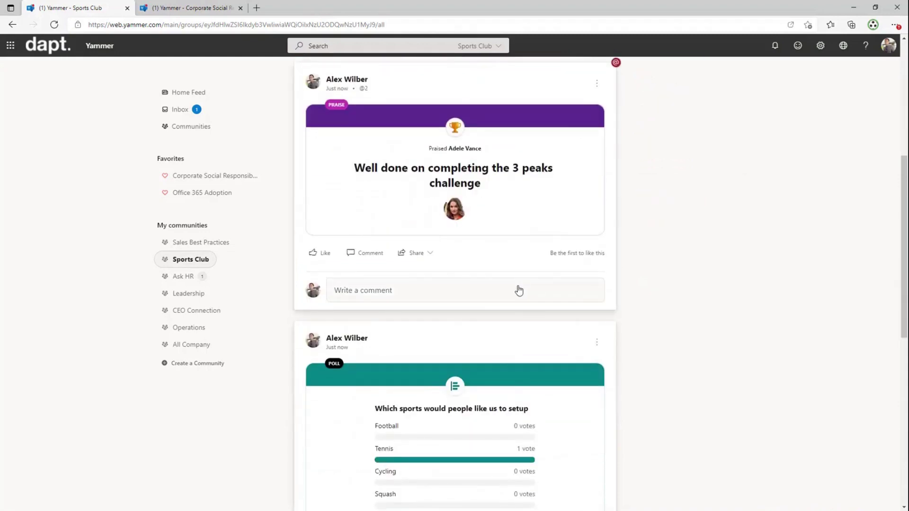
{"action": "scroll", "coordinate": [519, 291], "scroll_direction": "up", "scroll_amount": 2}
{"action": "scroll", "coordinate": [514, 301], "scroll_direction": "up", "scroll_amount": 2}
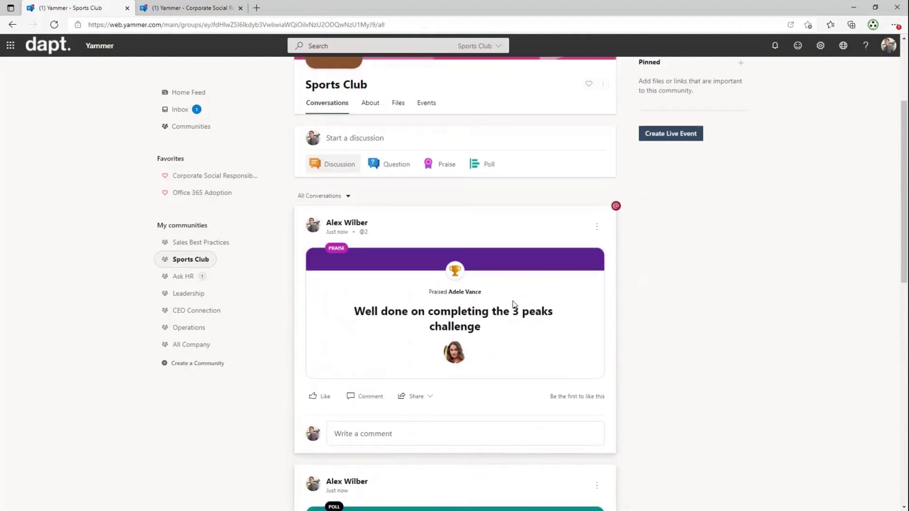
Open the favorite Corporate Social Responsibility community and examine the question about CSR information to share with customers, including its replies.
{"action": "scroll", "coordinate": [514, 303], "scroll_direction": "down", "scroll_amount": 2}
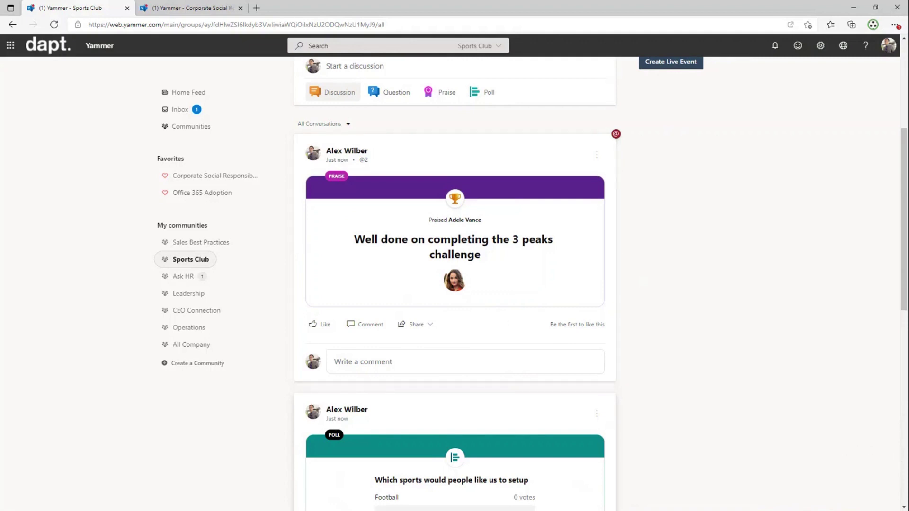
{"action": "scroll", "coordinate": [578, 242], "scroll_direction": "up", "scroll_amount": 5}
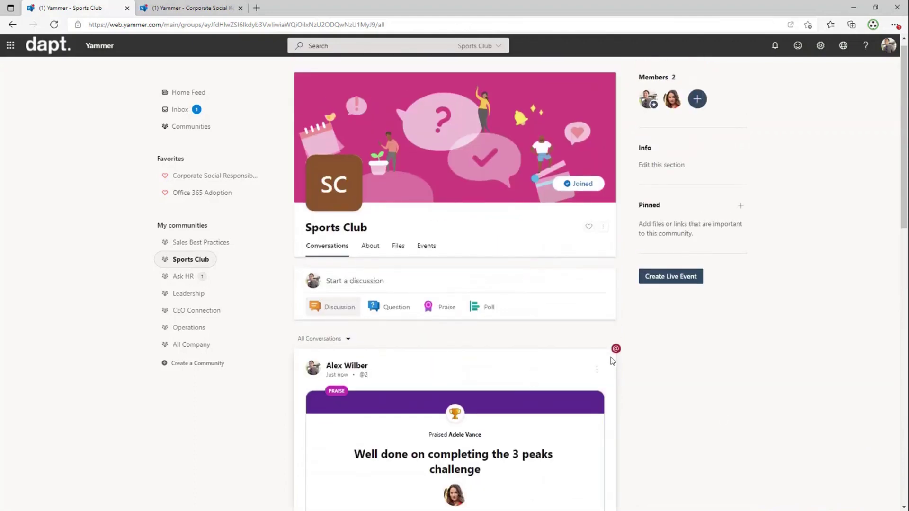
{"action": "scroll", "coordinate": [471, 346], "scroll_direction": "down", "scroll_amount": 2}
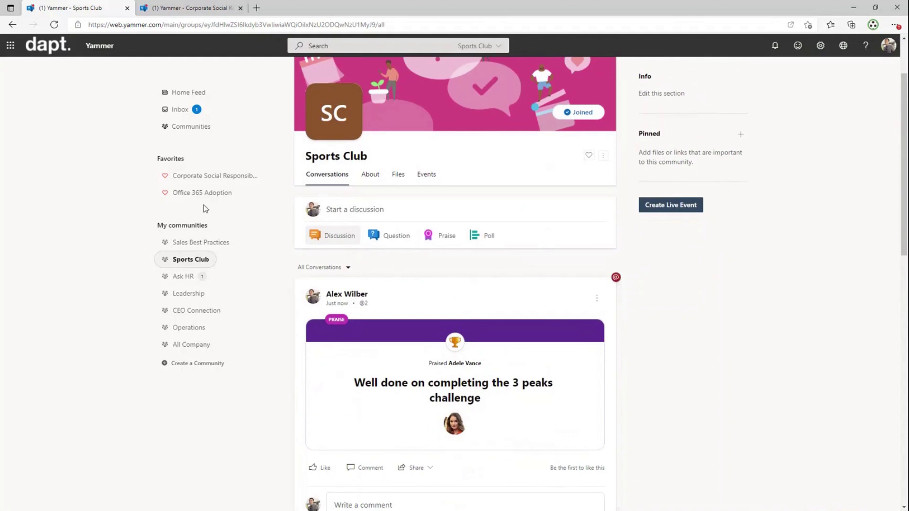
{"action": "left_click", "coordinate": [217, 180]}
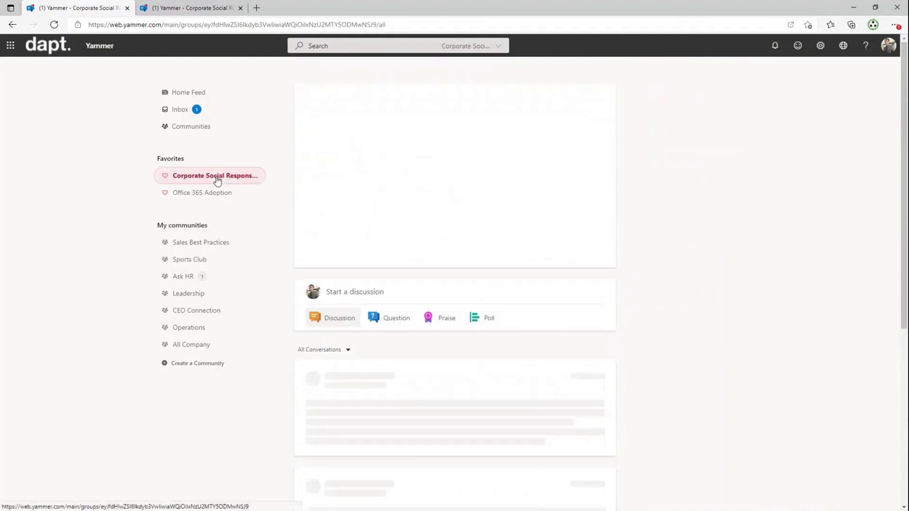
{"action": "scroll", "coordinate": [394, 238], "scroll_direction": "down", "scroll_amount": 5}
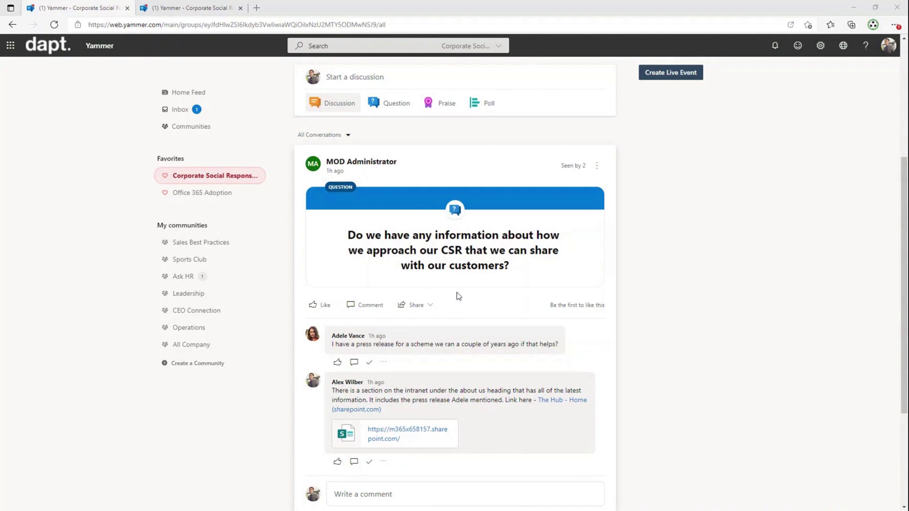
Mark the reply that links to the intranet's about us section as the best answer to the CSR question.
{"action": "scroll", "coordinate": [459, 296], "scroll_direction": "down", "scroll_amount": 2}
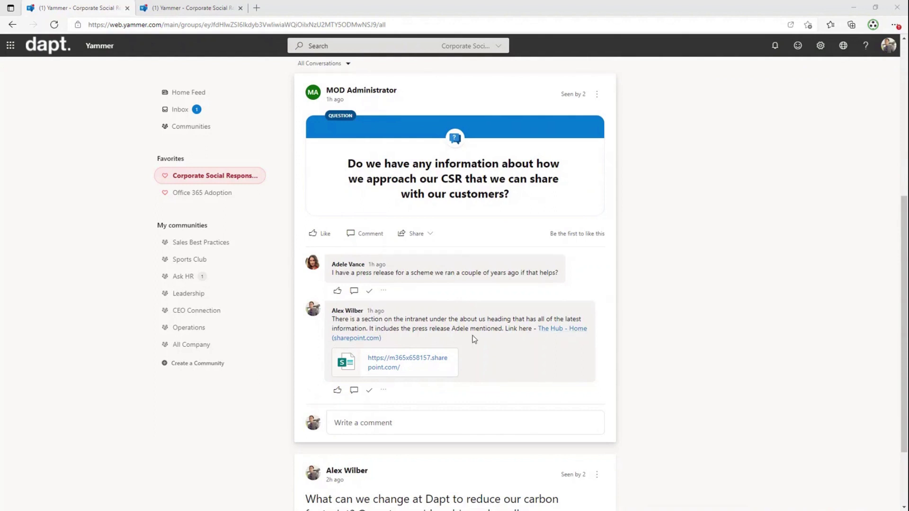
{"action": "left_click", "coordinate": [369, 391]}
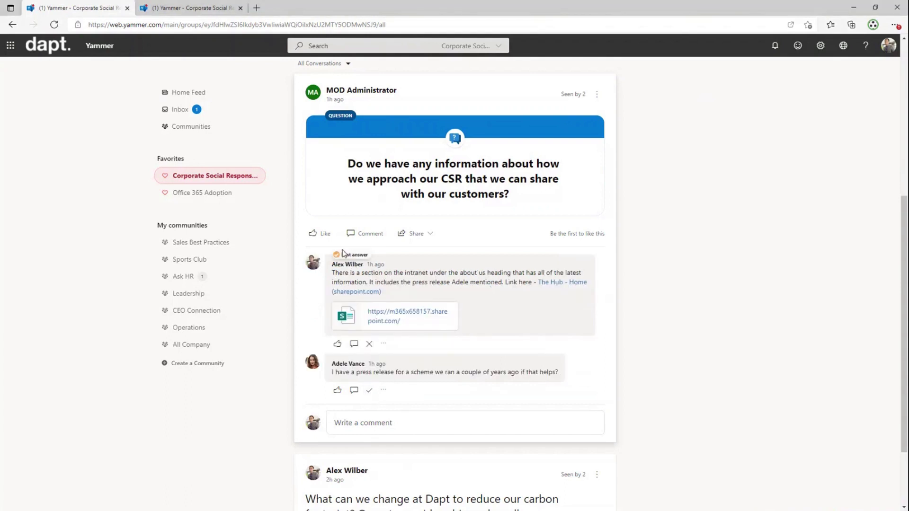
{"action": "mouse_move", "coordinate": [341, 254]}
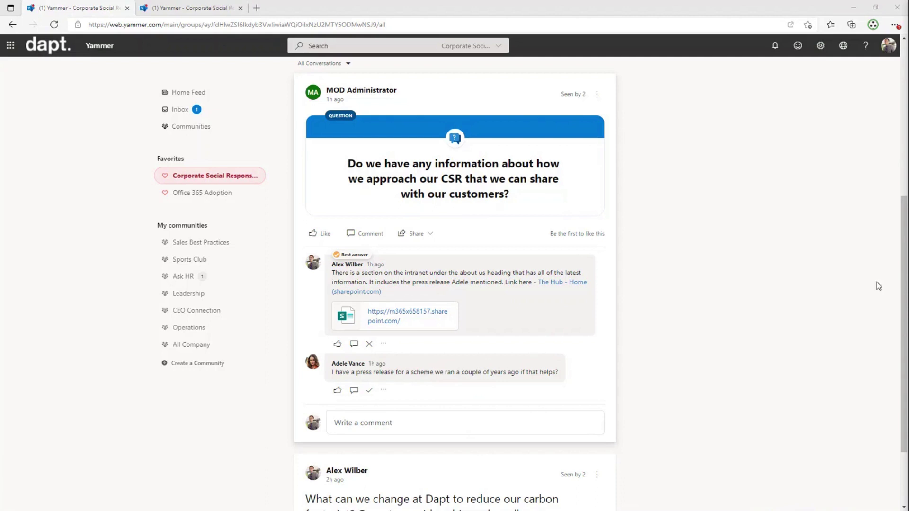
Start adding topics to the carbon footprint discussion and choose the existing topic Dapt webinar.
{"action": "scroll", "coordinate": [572, 211], "scroll_direction": "down", "scroll_amount": 2}
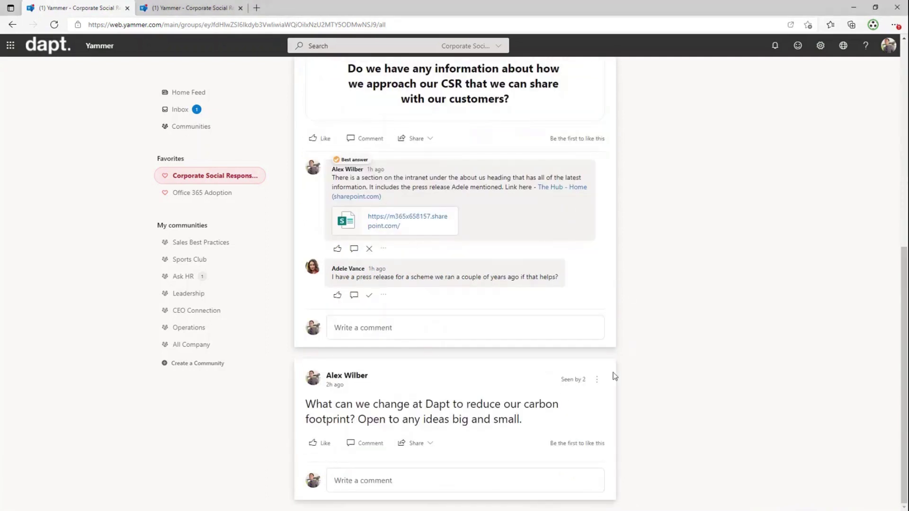
{"action": "left_click", "coordinate": [597, 379]}
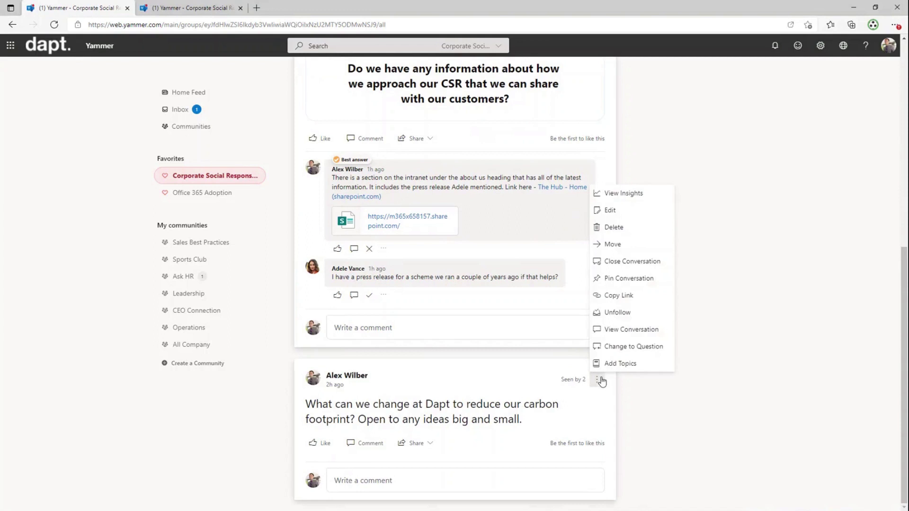
{"action": "left_click", "coordinate": [620, 364]}
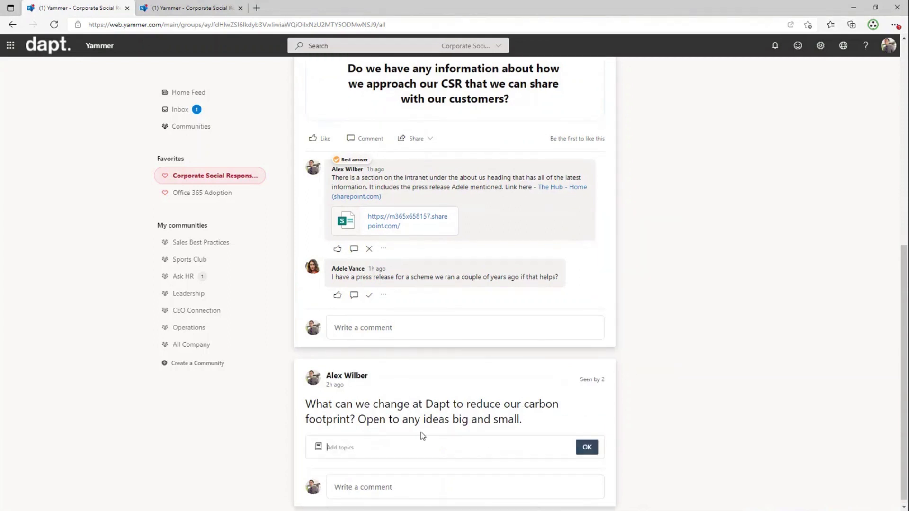
{"action": "type", "text": "dap"}
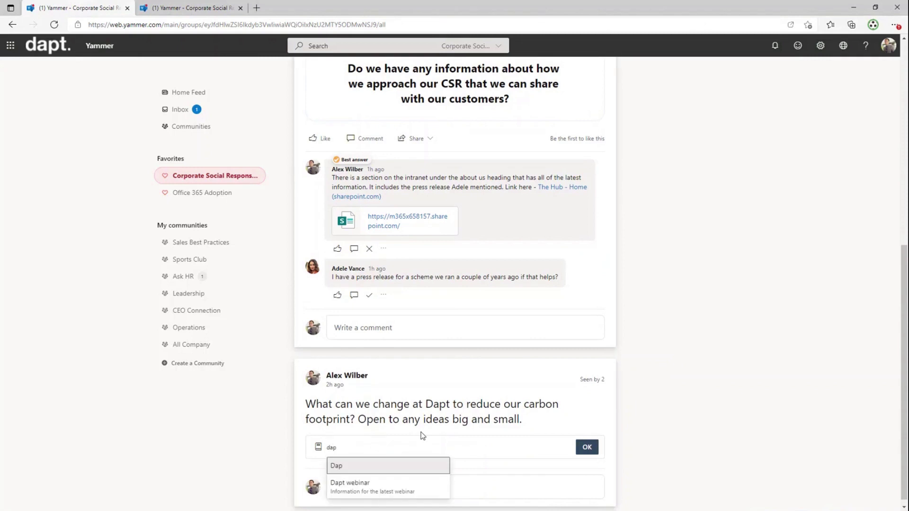
{"action": "left_click", "coordinate": [379, 486]}
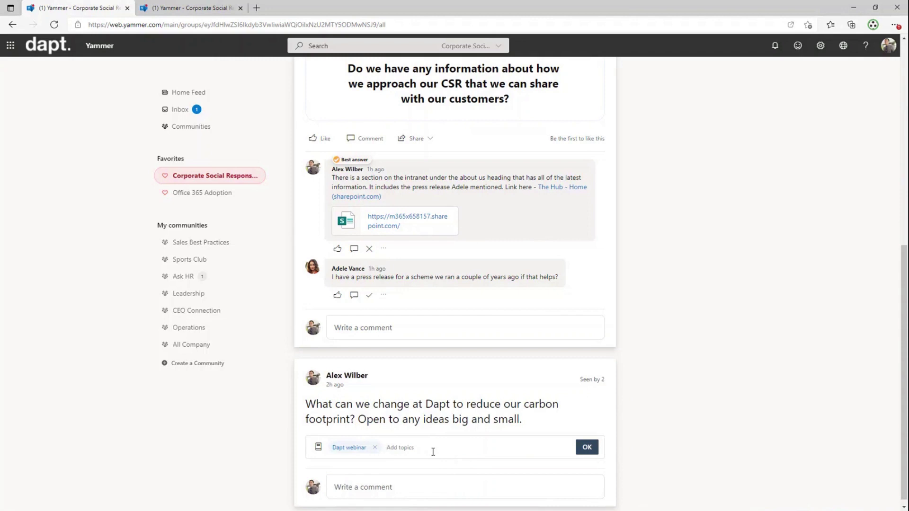
Create a new topic Green with the description "Green topics" for the carbon footprint discussion and save the discussion's topics.
{"action": "type", "text": "green"}
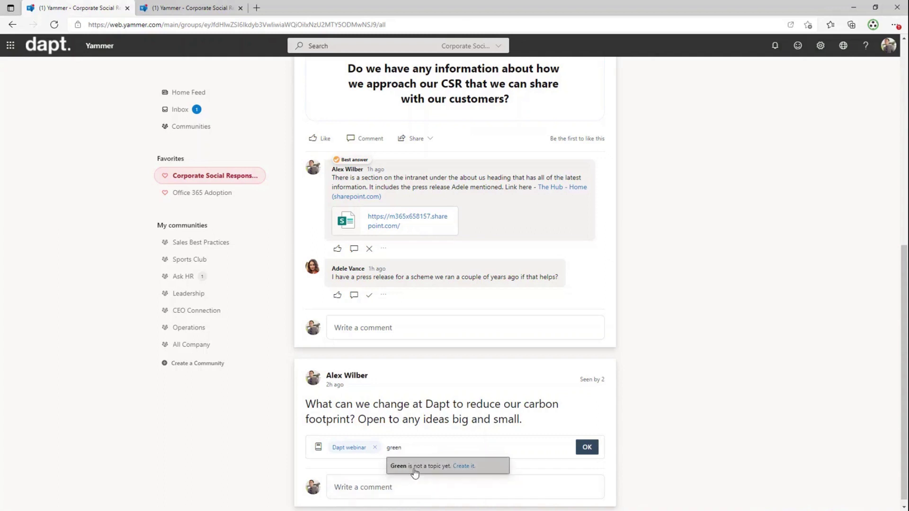
{"action": "left_click", "coordinate": [463, 466]}
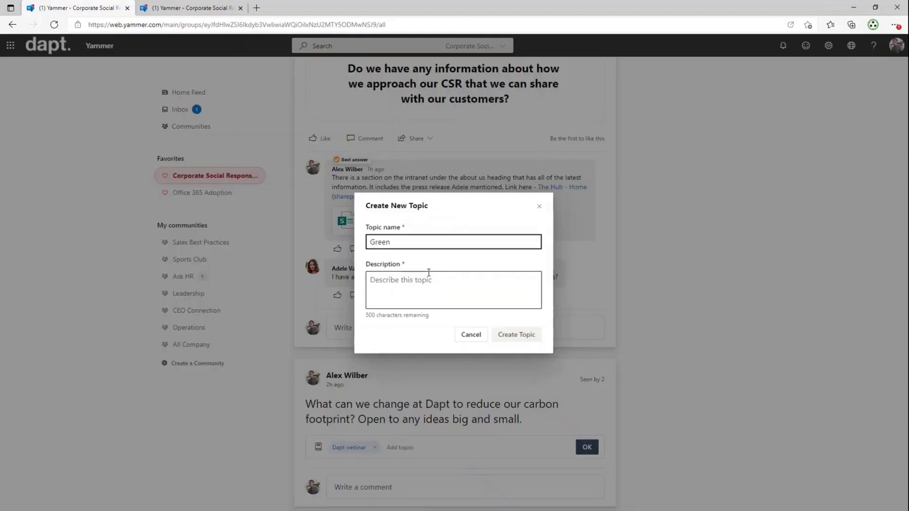
{"action": "left_click", "coordinate": [481, 290]}
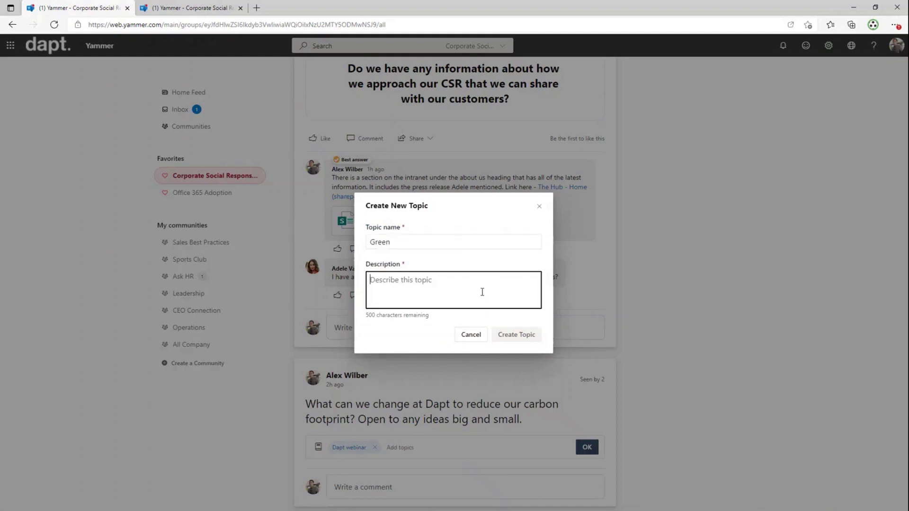
{"action": "type", "text": "Gree"}
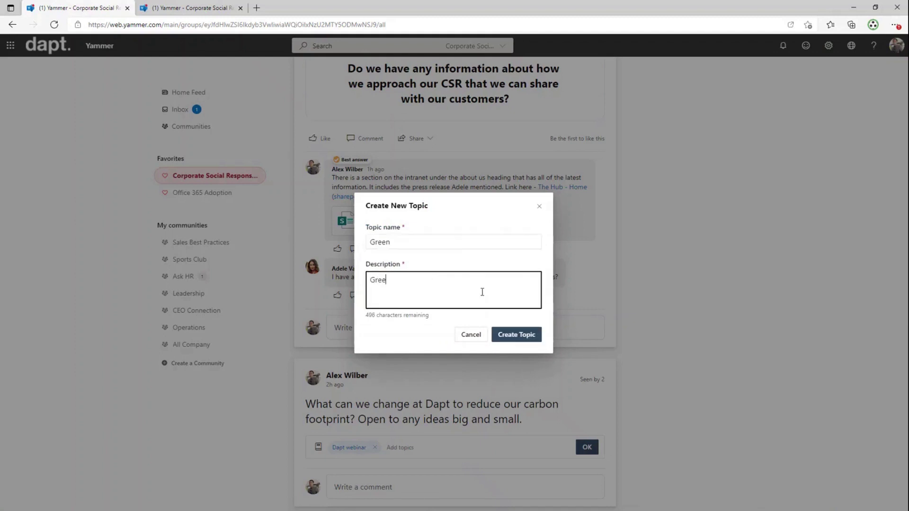
{"action": "type", "text": "n topics"}
{"action": "left_click", "coordinate": [527, 333]}
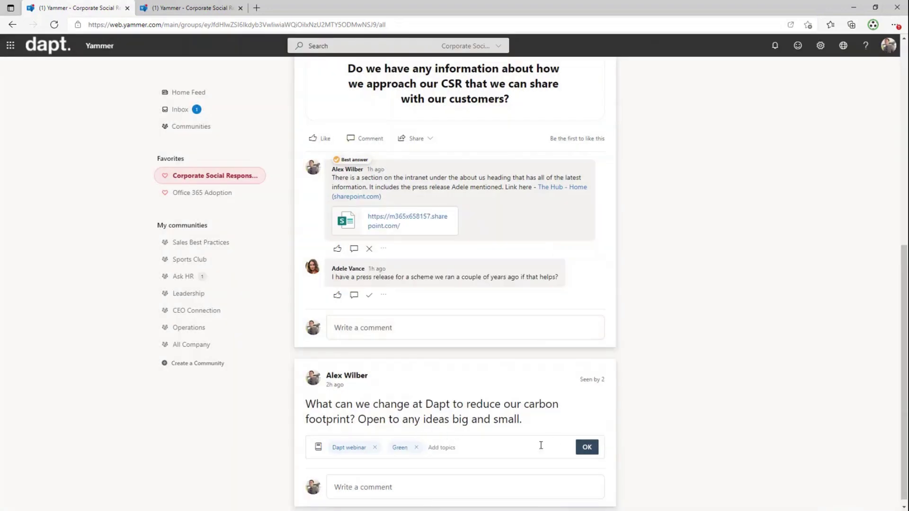
{"action": "left_click", "coordinate": [585, 448]}
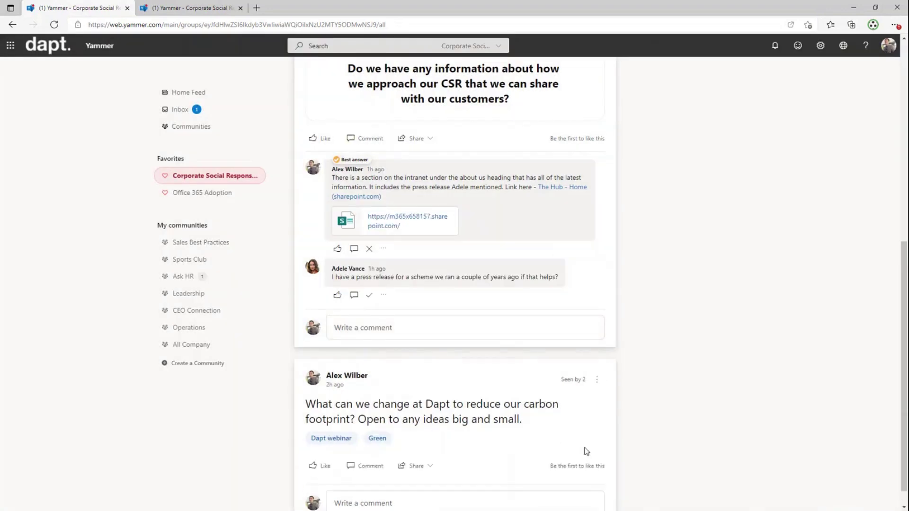
Open the Dapt webinar topic from the discussion and look through the conversations tagged with it.
{"action": "left_click", "coordinate": [335, 440]}
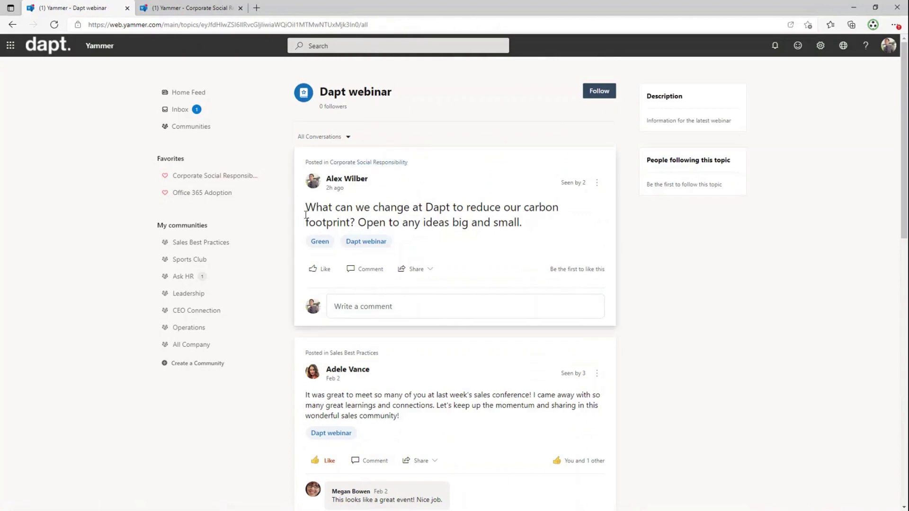
{"action": "scroll", "coordinate": [388, 227], "scroll_direction": "down", "scroll_amount": 3}
{"action": "scroll", "coordinate": [377, 205], "scroll_direction": "up", "scroll_amount": 3}
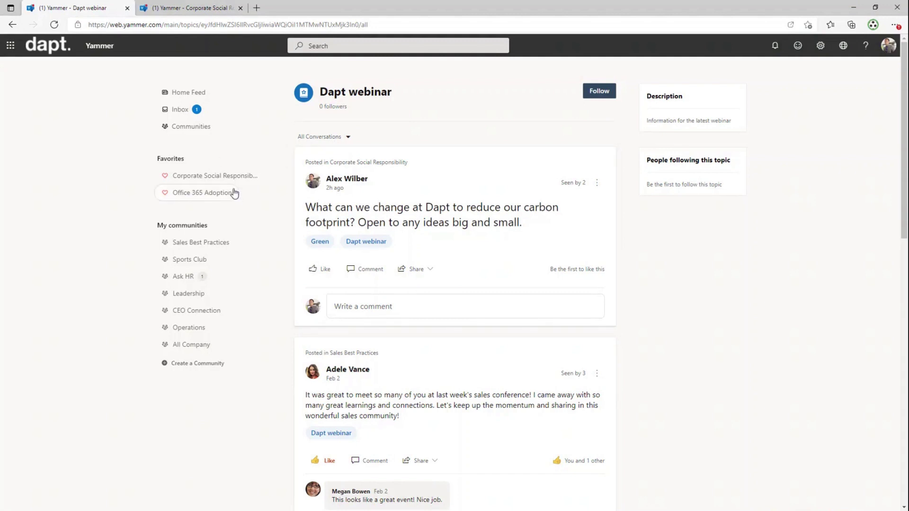
Return to the Corporate Social Responsibility community, review the conversation insights for the CSR question, and close them.
{"action": "left_click", "coordinate": [214, 181]}
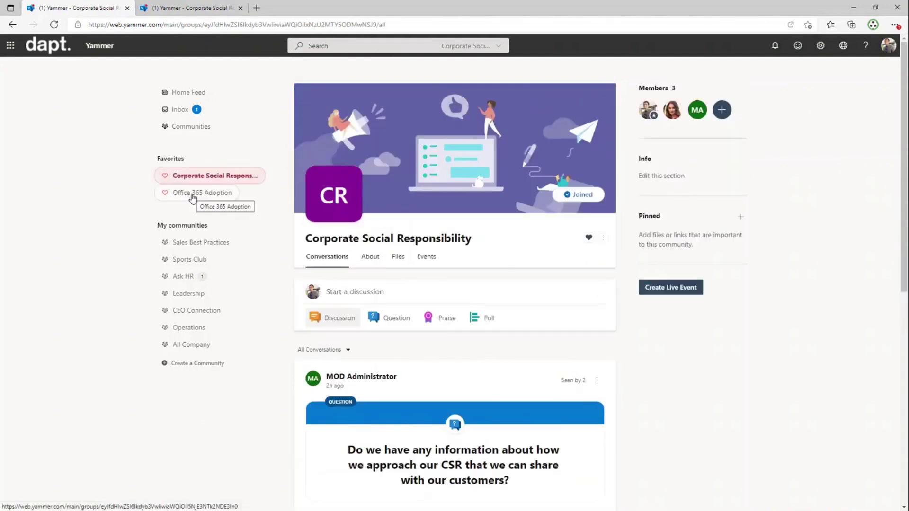
{"action": "left_click", "coordinate": [597, 382]}
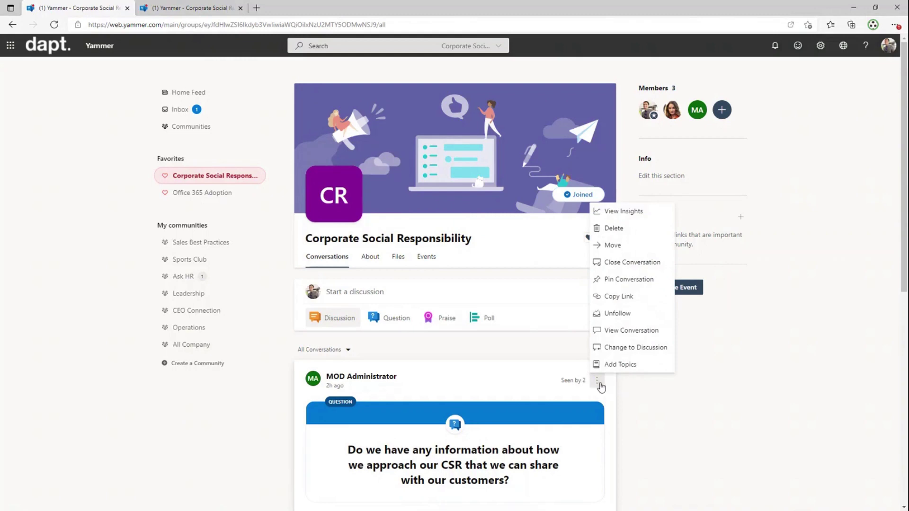
{"action": "left_click", "coordinate": [627, 214]}
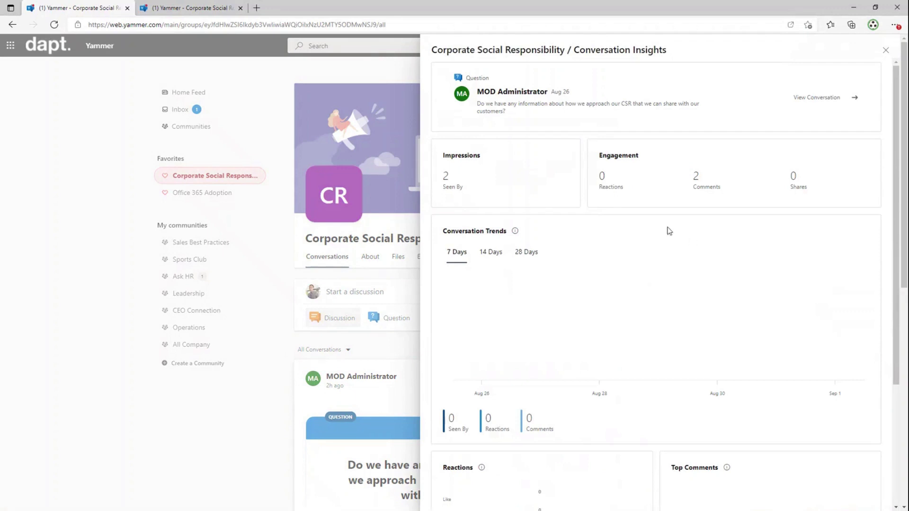
{"action": "scroll", "coordinate": [669, 231], "scroll_direction": "down", "scroll_amount": 3}
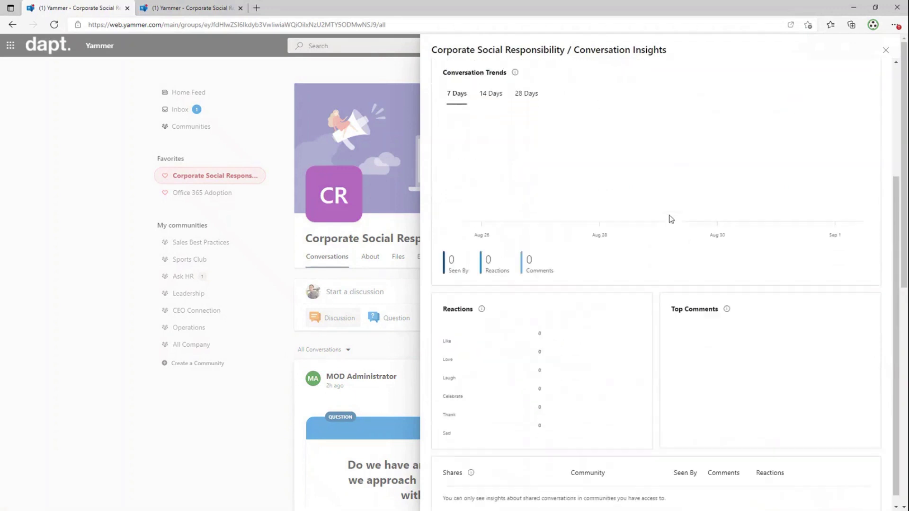
{"action": "scroll", "coordinate": [674, 235], "scroll_direction": "up", "scroll_amount": 3}
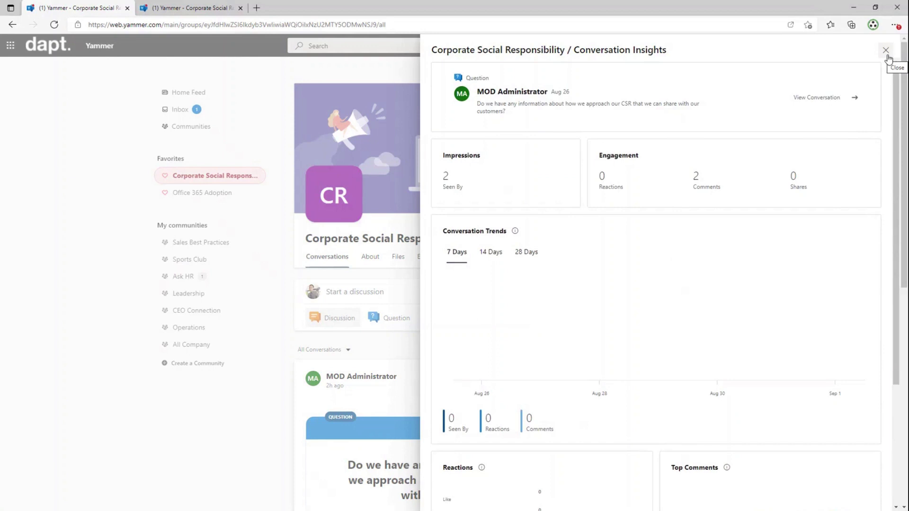
{"action": "left_click", "coordinate": [886, 50]}
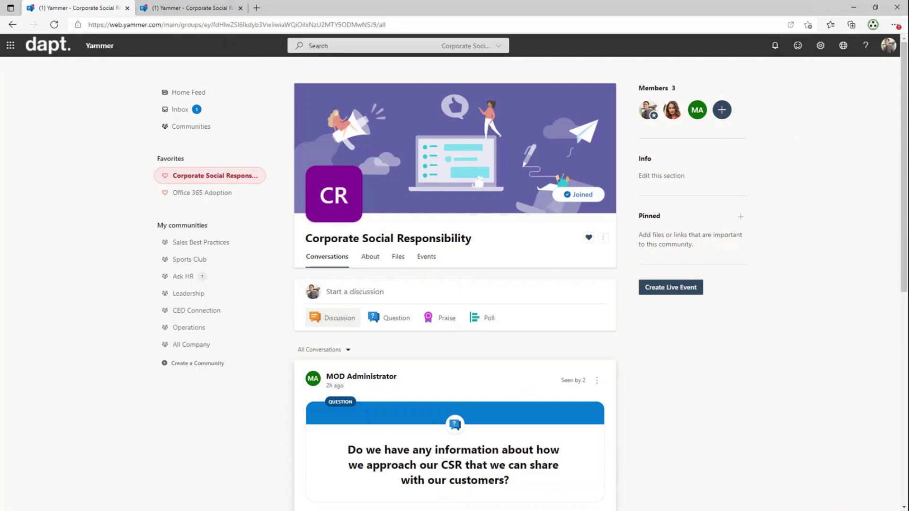
Open the Yammer account settings, examine the email notification options for the network, and return to Yammer's main page.
{"action": "mouse_move", "coordinate": [410, 144]}
{"action": "left_click", "coordinate": [820, 46]}
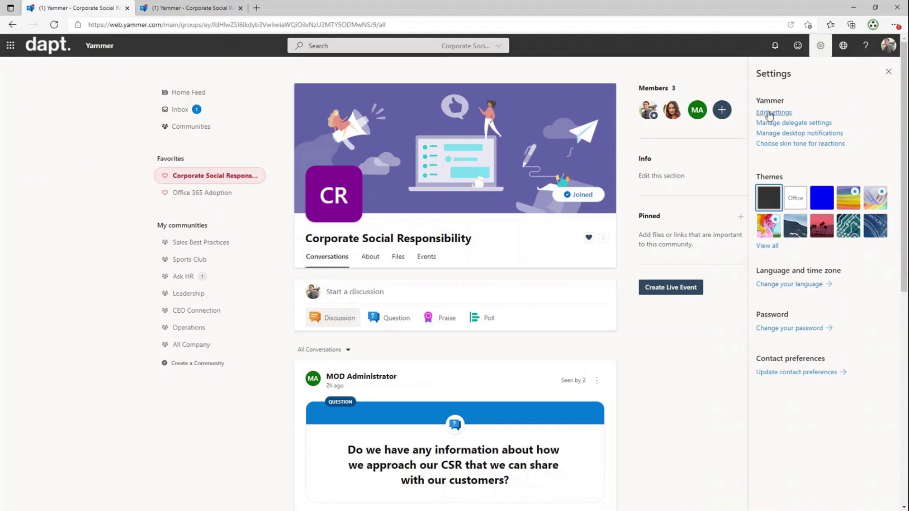
{"action": "left_click", "coordinate": [769, 113]}
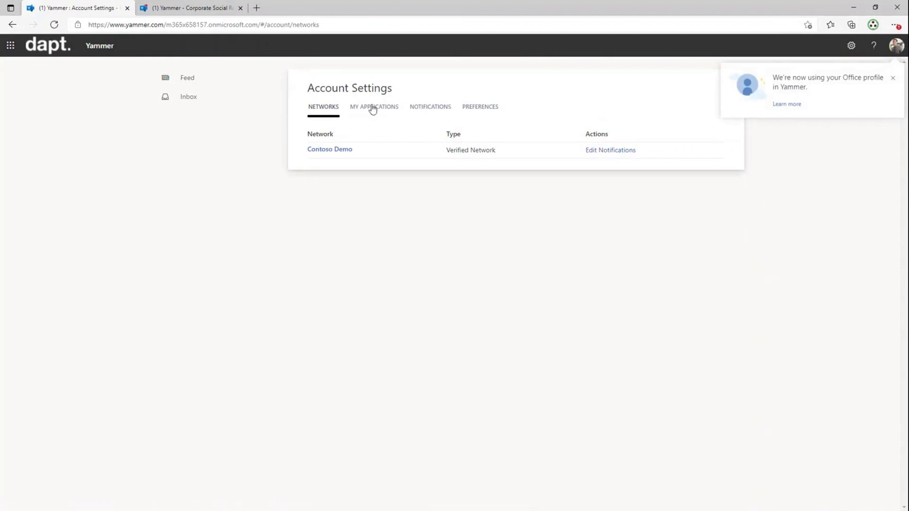
{"action": "left_click", "coordinate": [430, 108]}
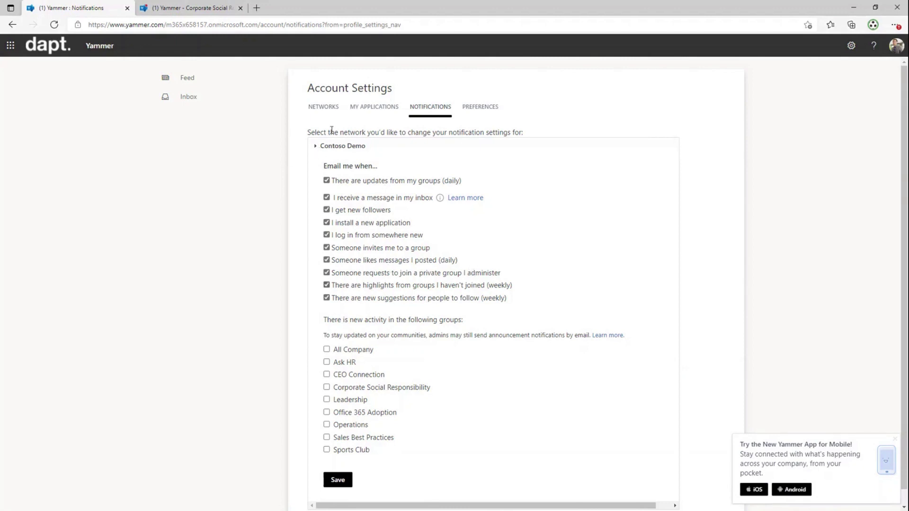
{"action": "left_click", "coordinate": [100, 46]}
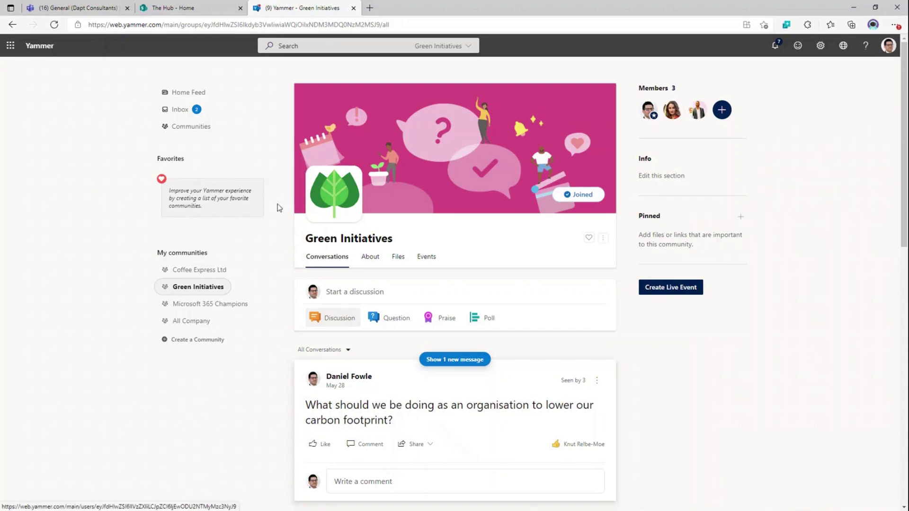
Copy the web address of the Green Initiatives community page.
{"action": "left_click", "coordinate": [264, 27]}
{"action": "right_click", "coordinate": [264, 27]}
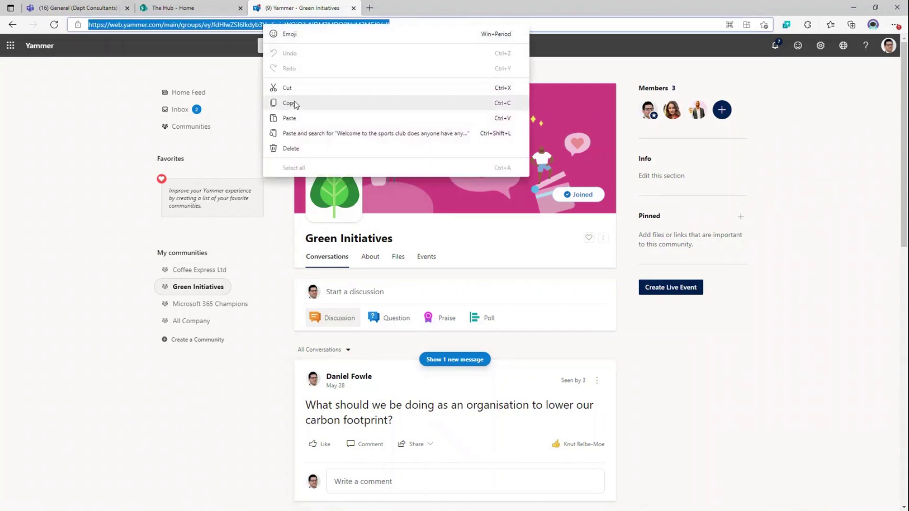
{"action": "left_click", "coordinate": [277, 101]}
Switch to Microsoft Teams, find the Communities app in the app store, and add it.
{"action": "left_click", "coordinate": [61, 8]}
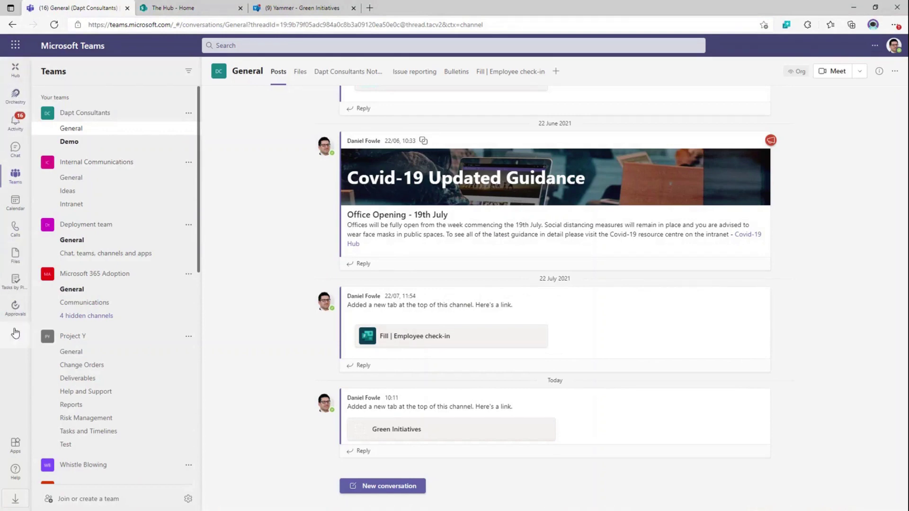
{"action": "left_click", "coordinate": [16, 446]}
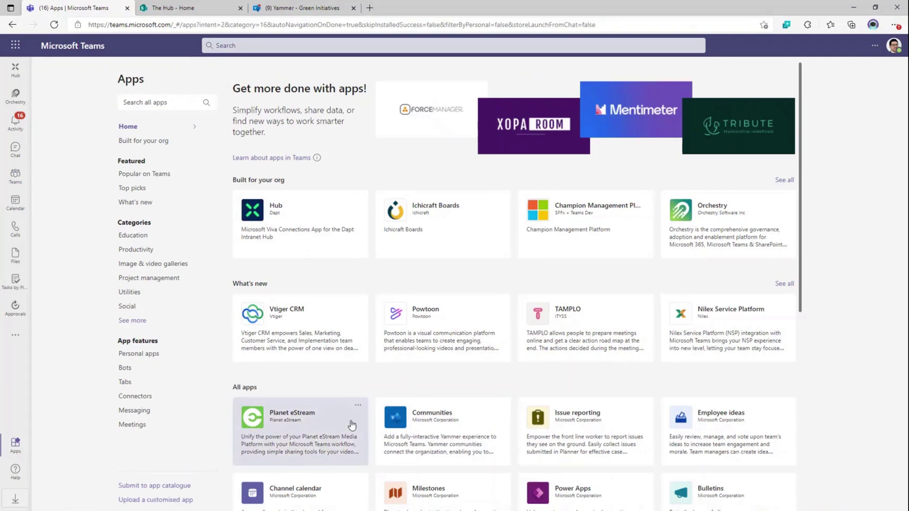
{"action": "left_click", "coordinate": [159, 102]}
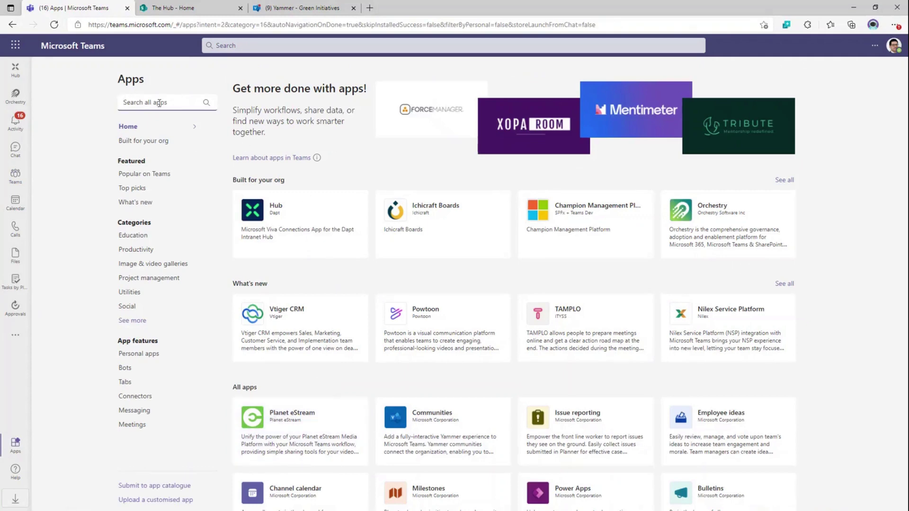
{"action": "left_click", "coordinate": [429, 416]}
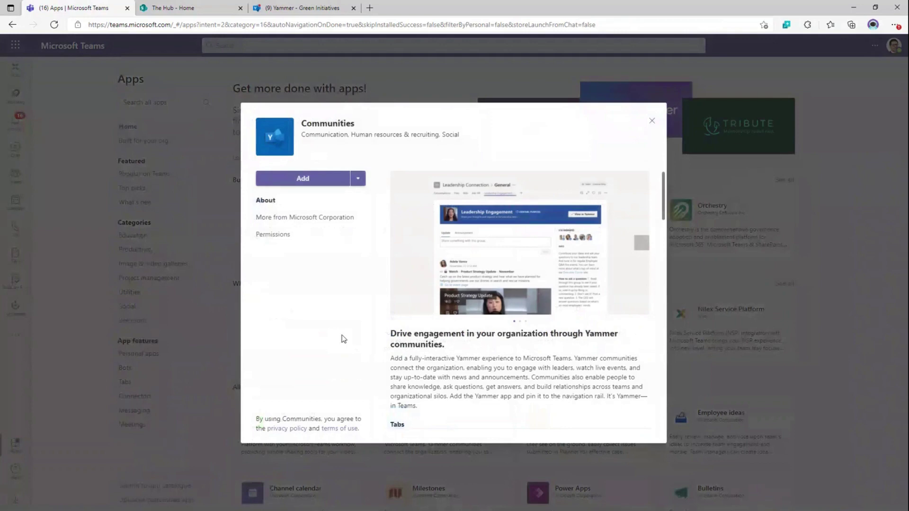
{"action": "left_click", "coordinate": [318, 174]}
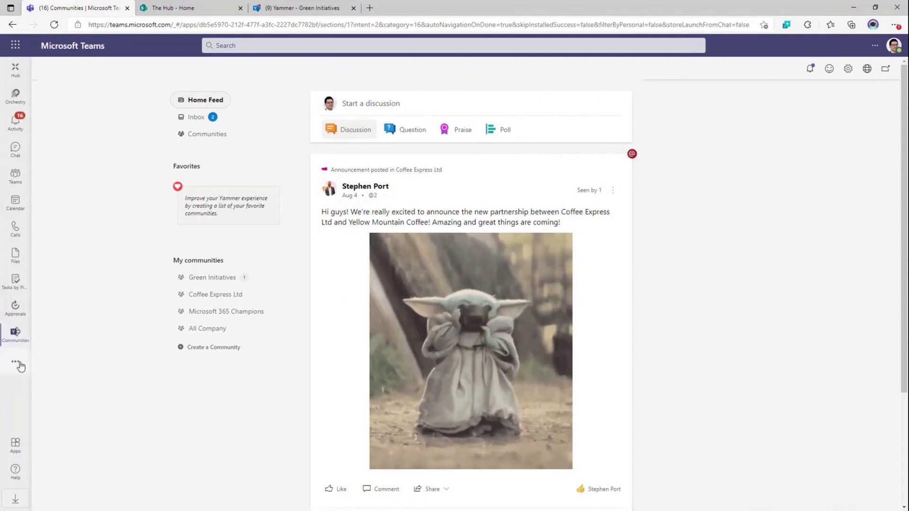
Pin the Communities app to the Teams app bar.
{"action": "left_click", "coordinate": [18, 365]}
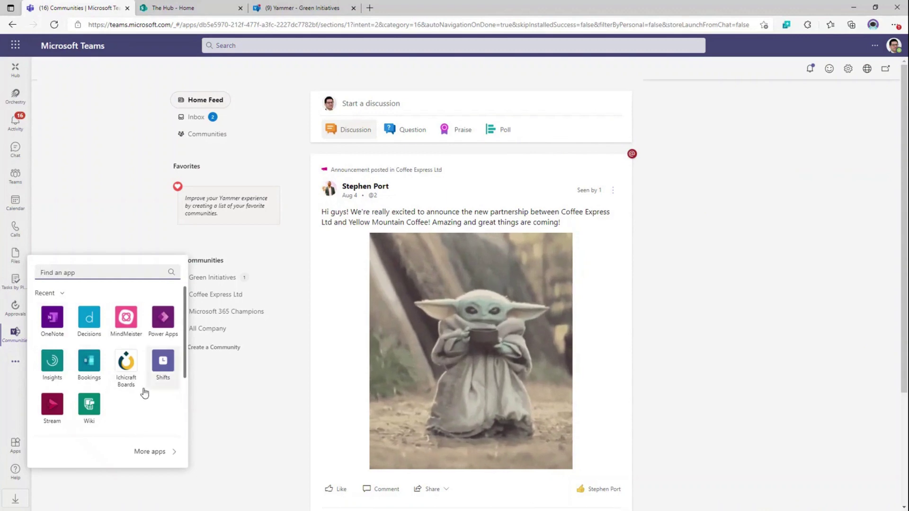
{"action": "right_click", "coordinate": [14, 334]}
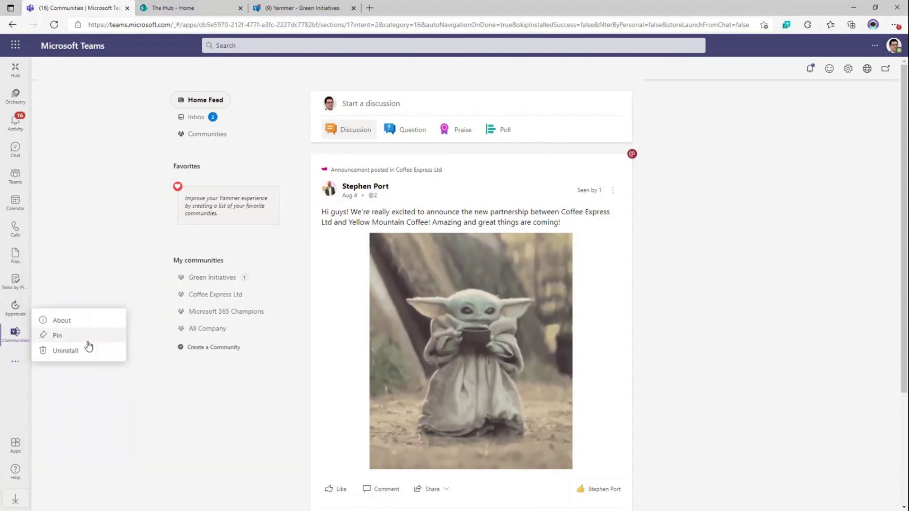
{"action": "left_click", "coordinate": [63, 337]}
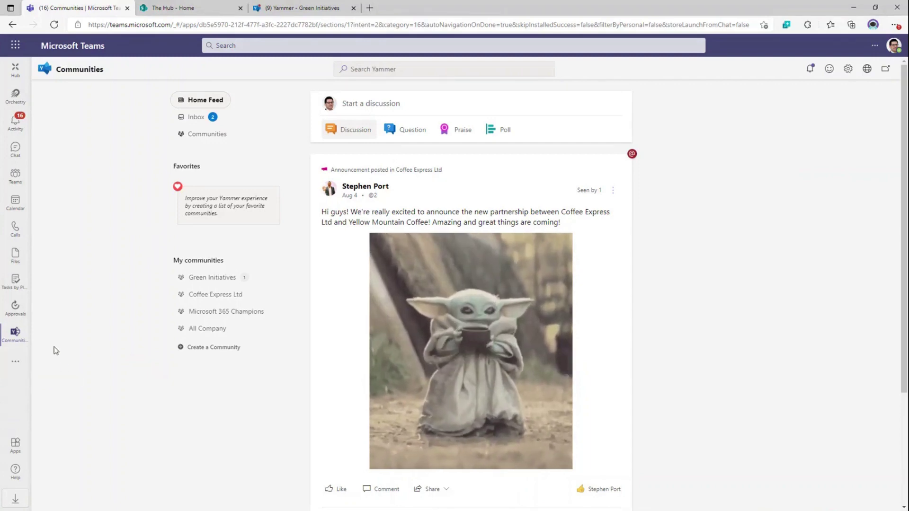
Start adding a Communities tab to the Dapt Consultants General channel, with Yammer Community as the content type.
{"action": "left_click", "coordinate": [16, 176]}
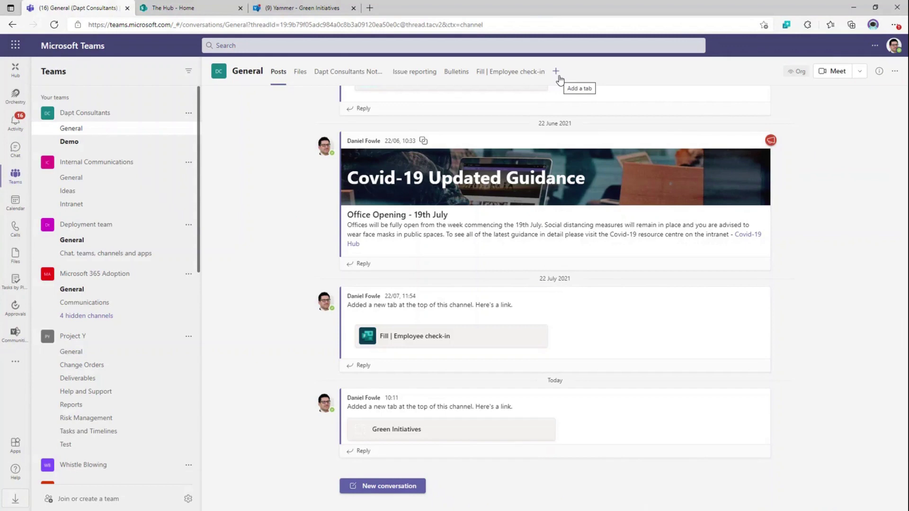
{"action": "left_click", "coordinate": [556, 72]}
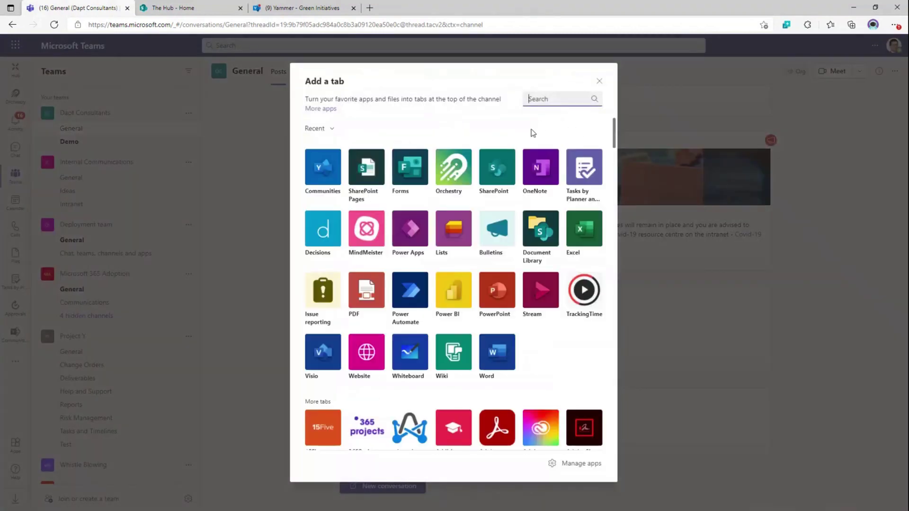
{"action": "left_click", "coordinate": [323, 176]}
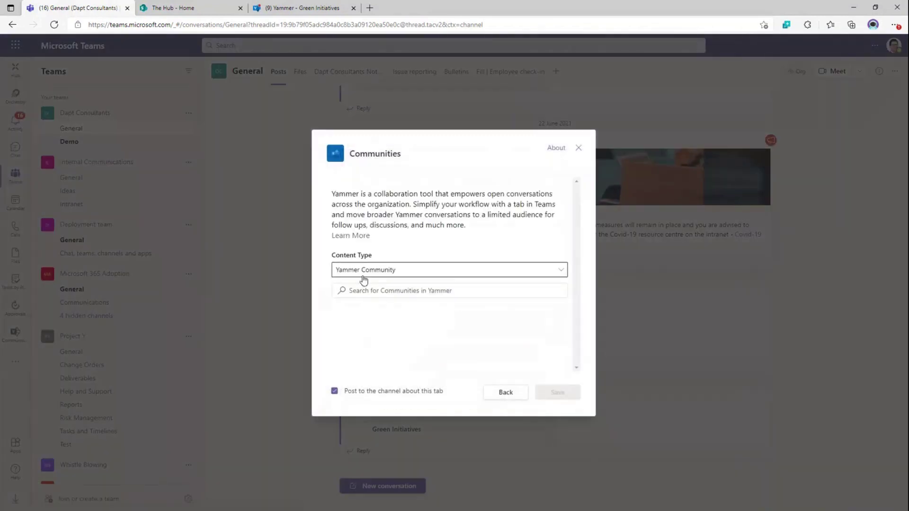
{"action": "left_click", "coordinate": [411, 269]}
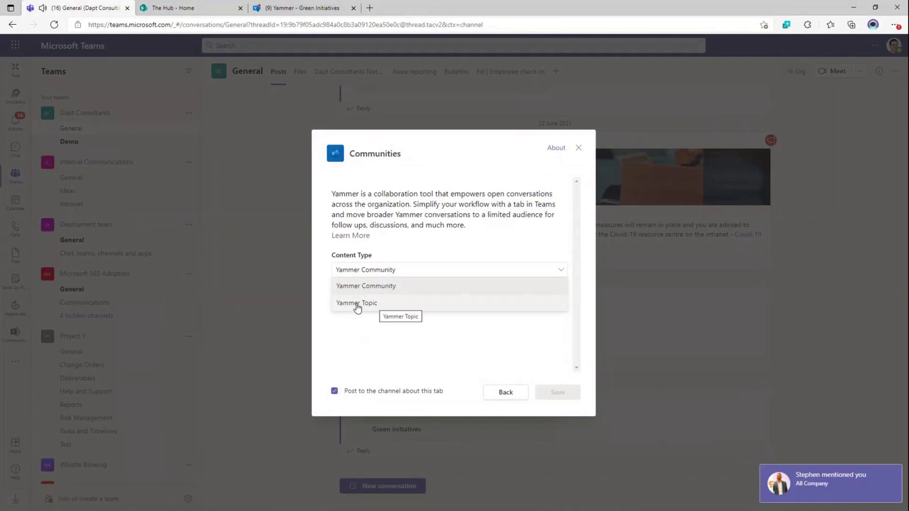
{"action": "left_click", "coordinate": [385, 286]}
Search for "gree", select the Green Initiatives community, save the tab, and look through the community's posts in it.
{"action": "left_click", "coordinate": [391, 289]}
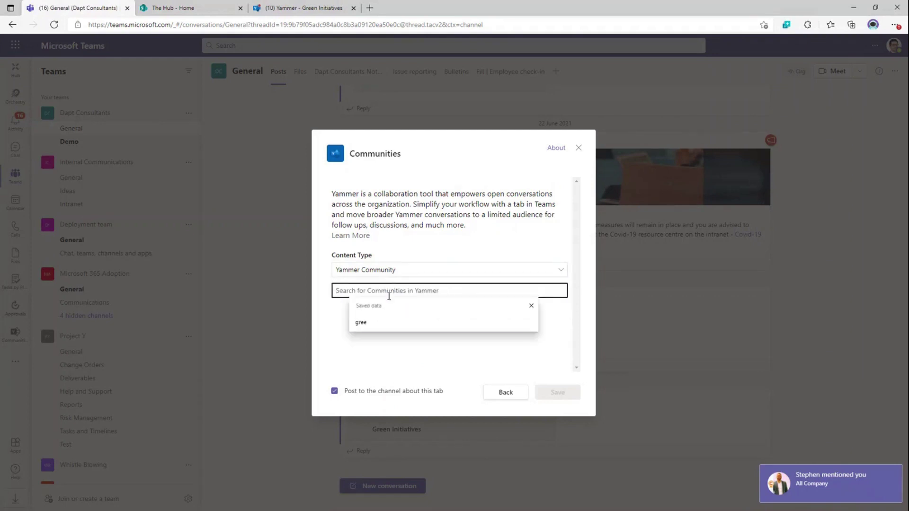
{"action": "type", "text": "gree"}
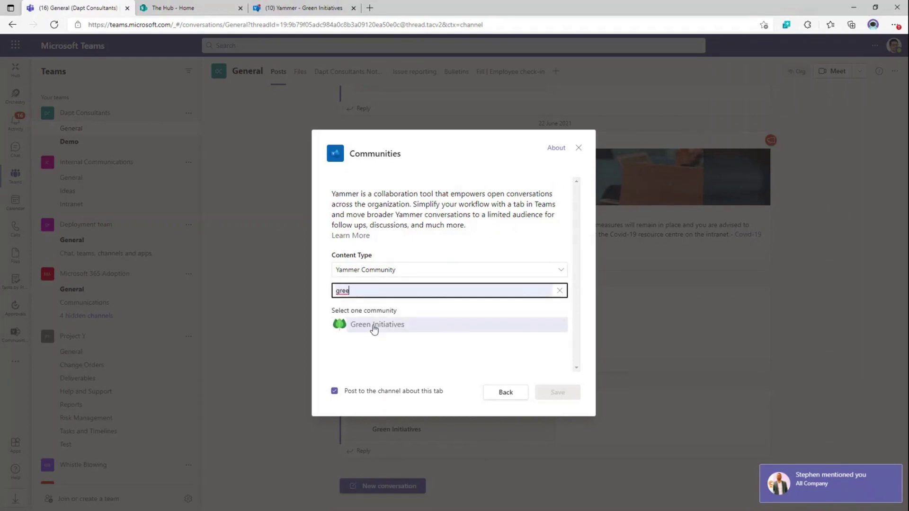
{"action": "left_click", "coordinate": [372, 326]}
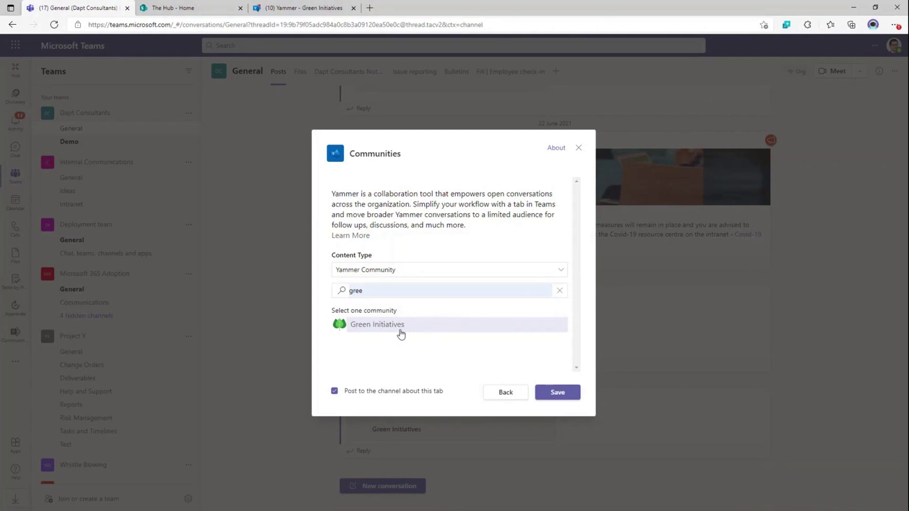
{"action": "left_click", "coordinate": [557, 395]}
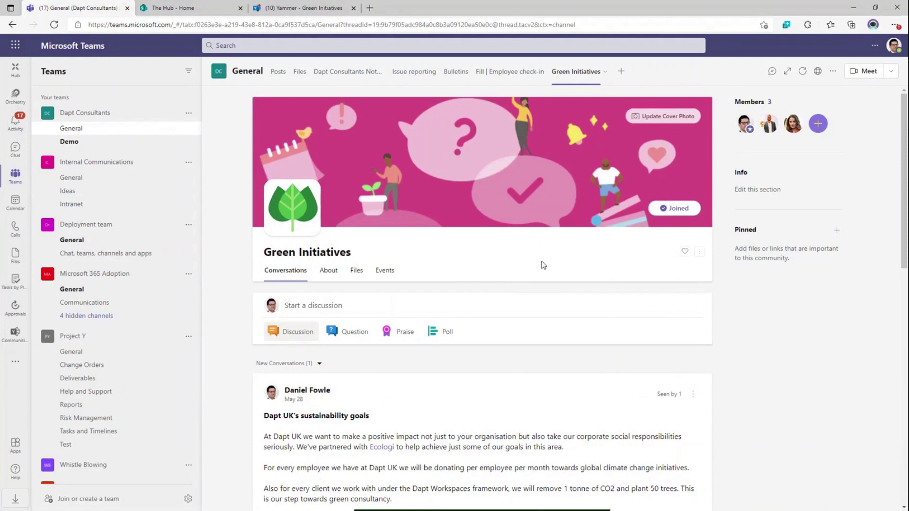
{"action": "scroll", "coordinate": [524, 233], "scroll_direction": "down", "scroll_amount": 4}
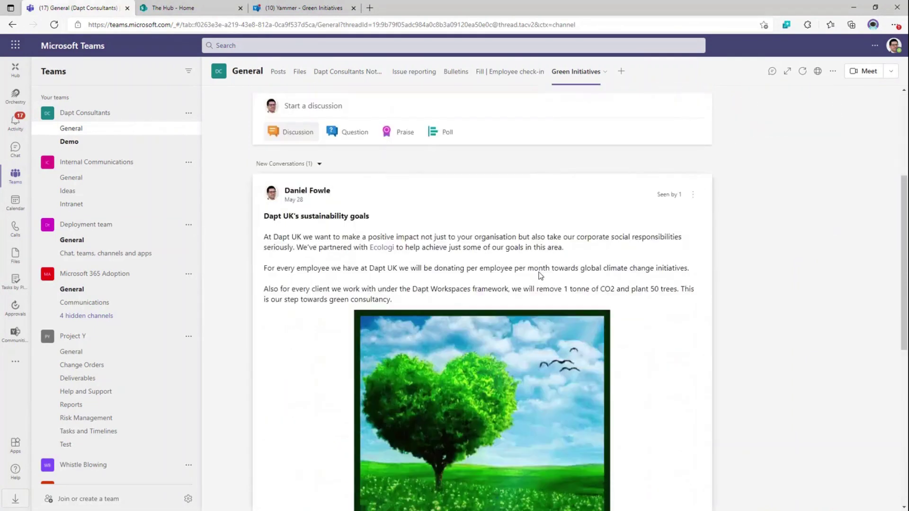
{"action": "scroll", "coordinate": [541, 275], "scroll_direction": "down", "scroll_amount": 3}
{"action": "scroll", "coordinate": [592, 284], "scroll_direction": "up", "scroll_amount": 7}
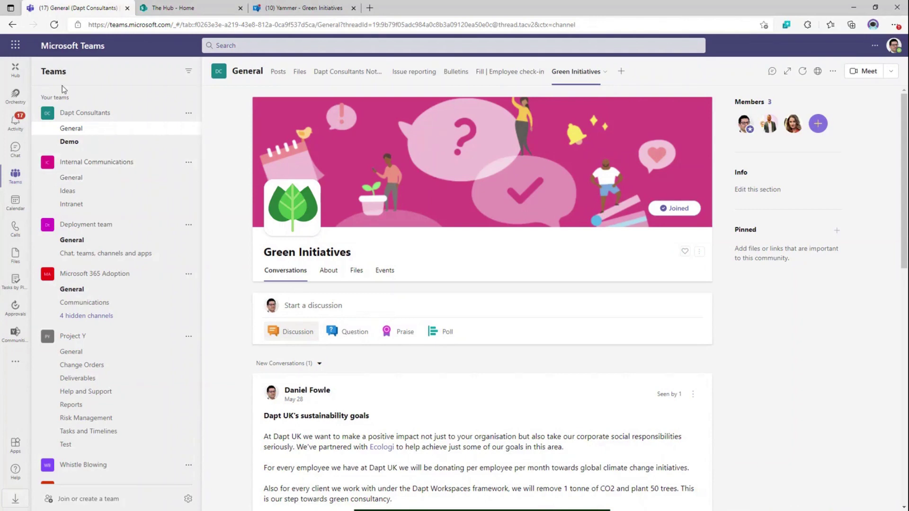
Find the Going Green page under About Us in the Teams Hub app, open it in SharePoint in the browser, and start editing it.
{"action": "left_click", "coordinate": [17, 73]}
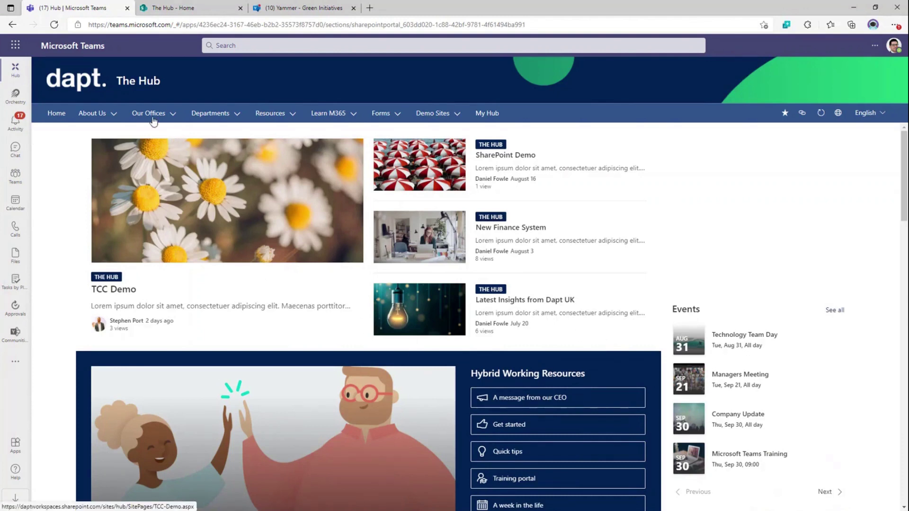
{"action": "mouse_move", "coordinate": [101, 116]}
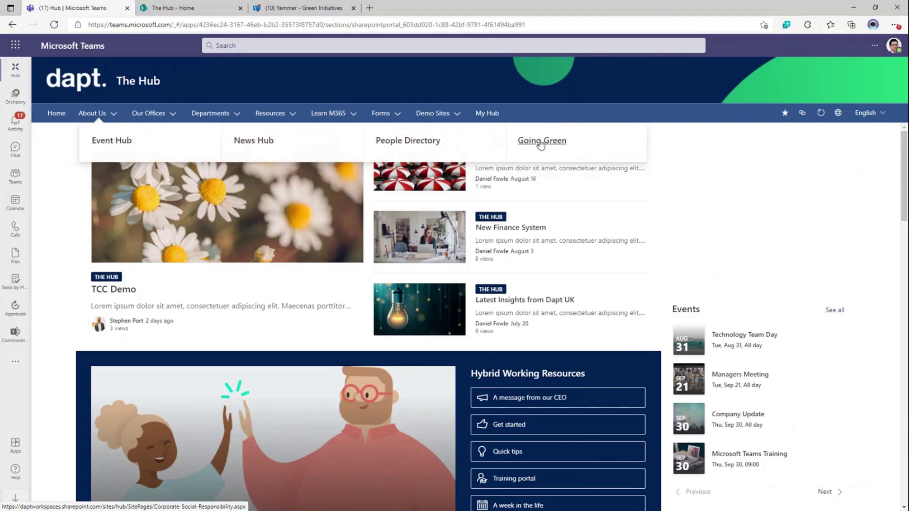
{"action": "left_click", "coordinate": [541, 142]}
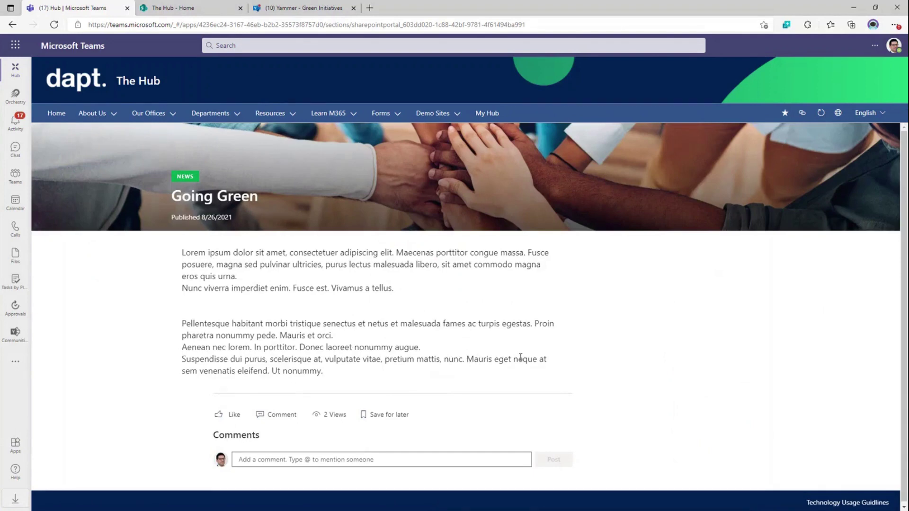
{"action": "left_click", "coordinate": [838, 114]}
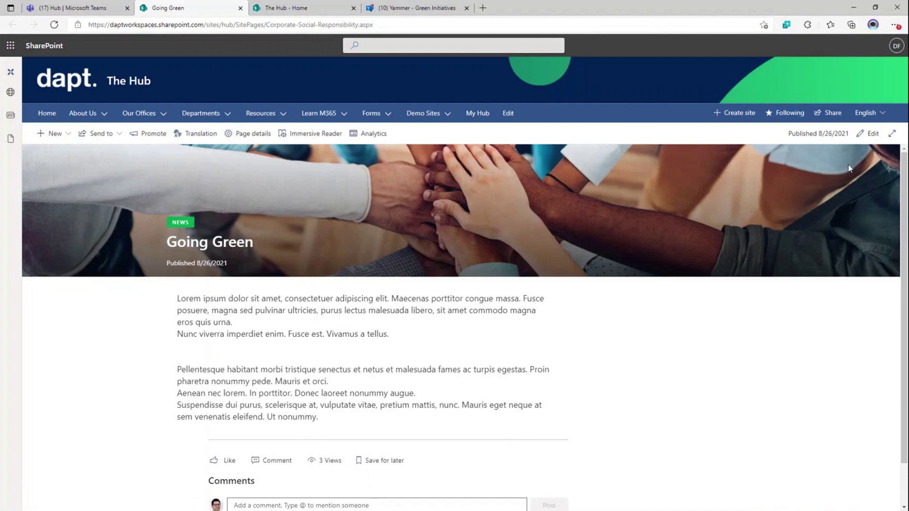
{"action": "left_click", "coordinate": [869, 133]}
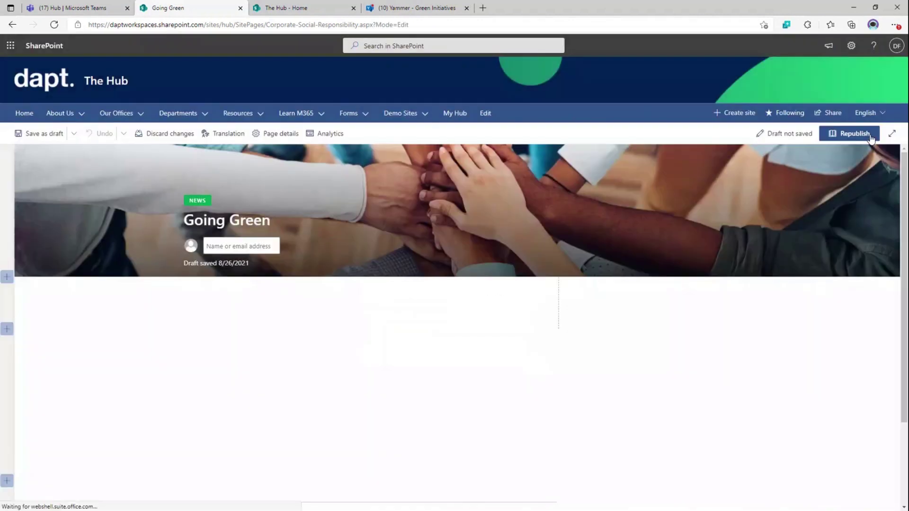
Add the Yammer Conversations web part from the Feeds category to the page's empty second column.
{"action": "mouse_move", "coordinate": [653, 284]}
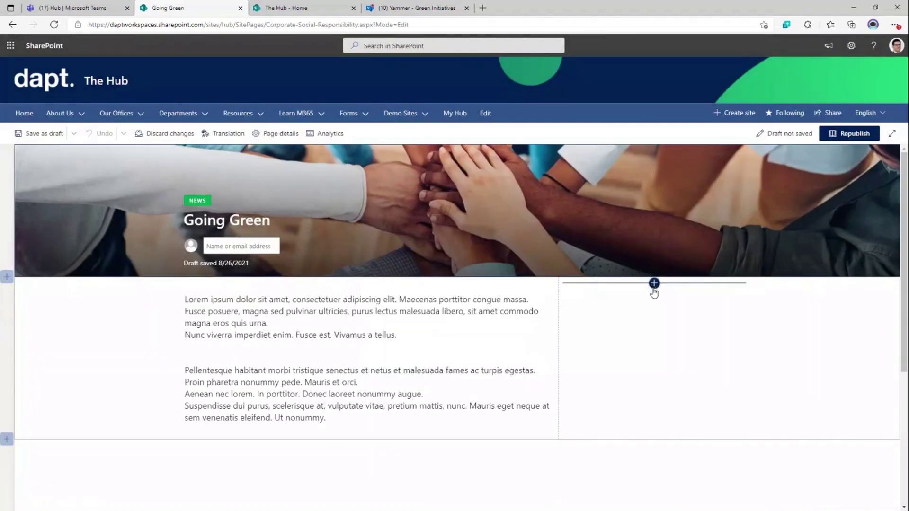
{"action": "left_click", "coordinate": [653, 284]}
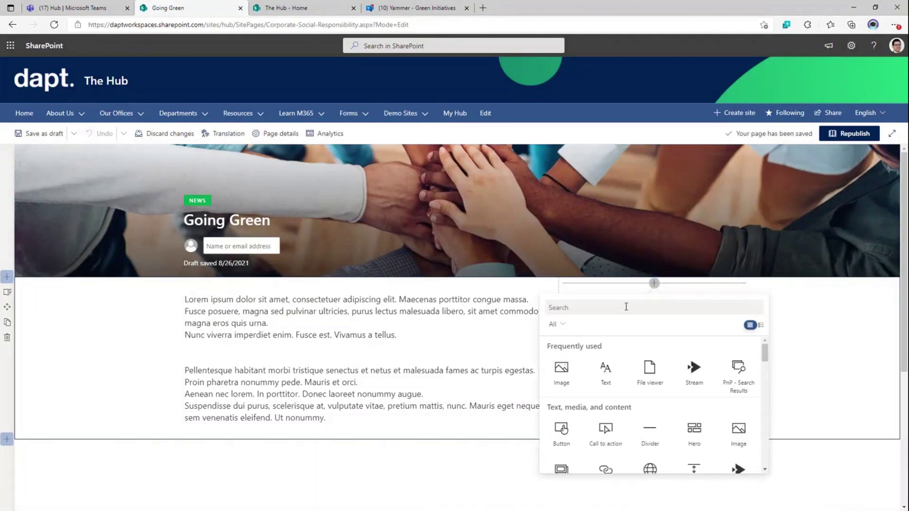
{"action": "scroll", "coordinate": [651, 340], "scroll_direction": "down", "scroll_amount": 1}
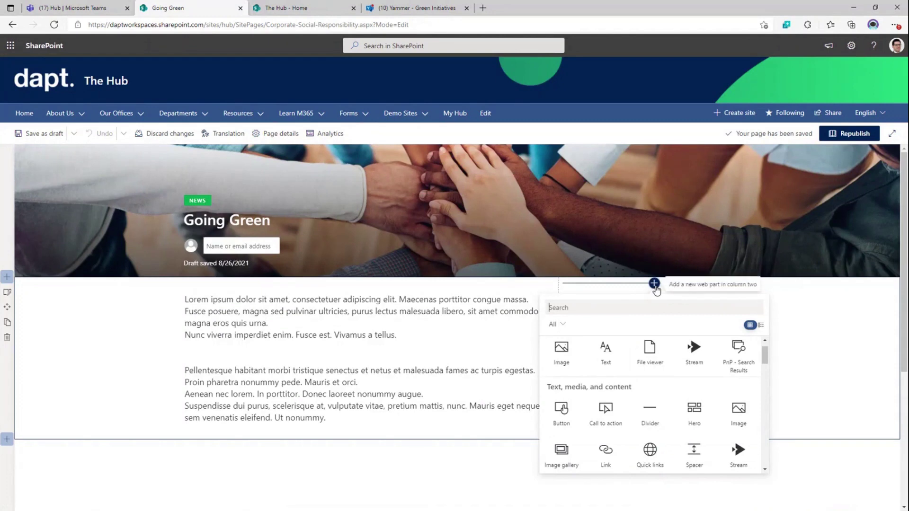
{"action": "scroll", "coordinate": [692, 369], "scroll_direction": "down", "scroll_amount": 5}
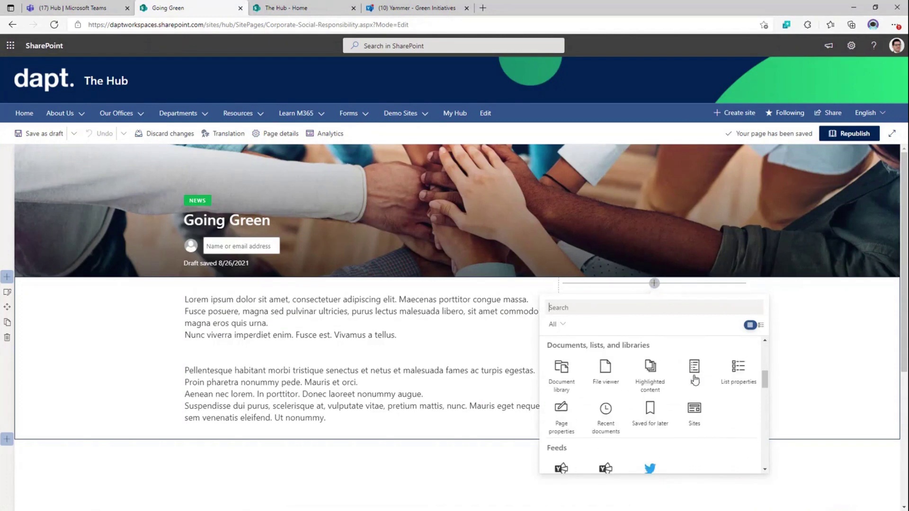
{"action": "scroll", "coordinate": [695, 379], "scroll_direction": "down", "scroll_amount": 3}
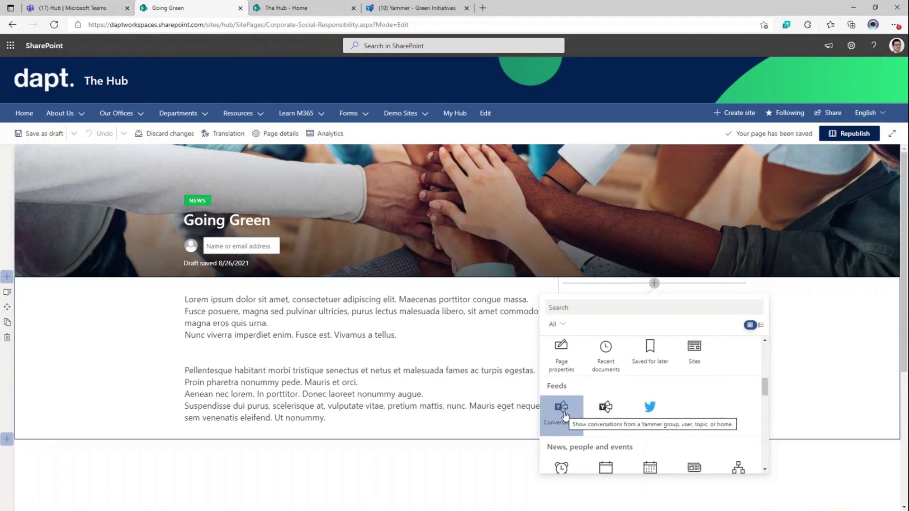
{"action": "left_click", "coordinate": [563, 412]}
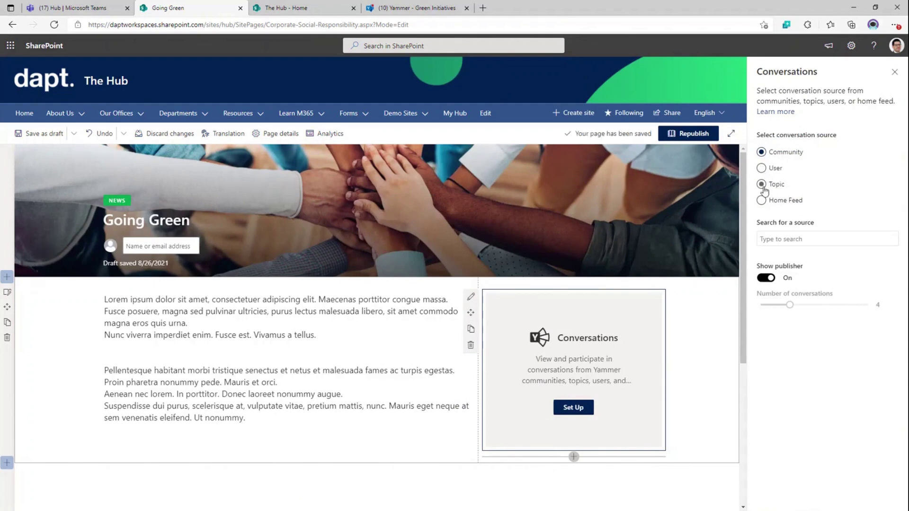
Set the Green Initiatives community as the source of the Conversations web part and review its preview on the page.
{"action": "left_click", "coordinate": [767, 240]}
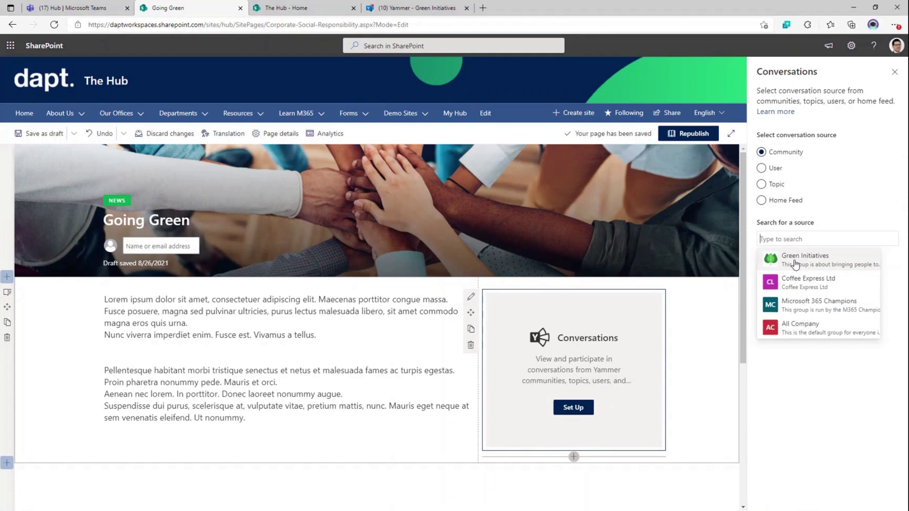
{"action": "left_click", "coordinate": [796, 265]}
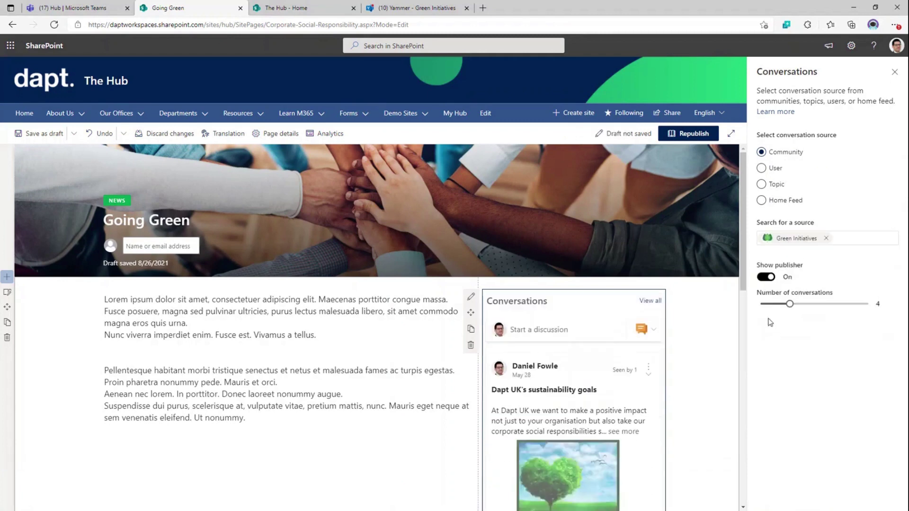
{"action": "scroll", "coordinate": [635, 286], "scroll_direction": "down", "scroll_amount": 1}
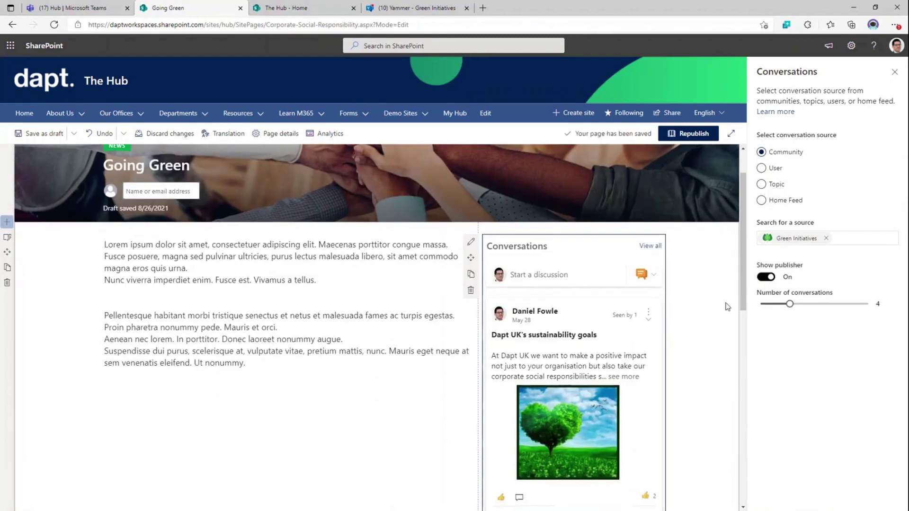
Switch Show publisher off and back on, set the number of conversations to 2, and close the web part settings.
{"action": "left_click", "coordinate": [767, 277]}
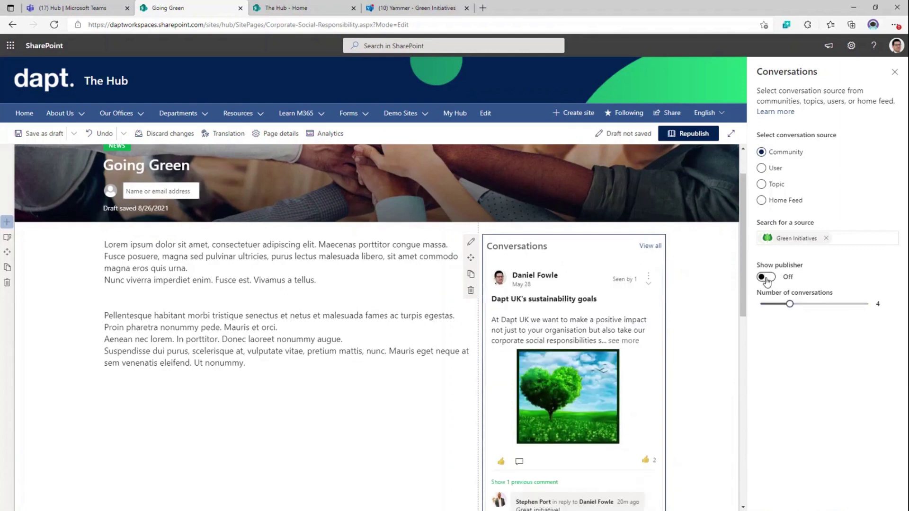
{"action": "left_click", "coordinate": [766, 277]}
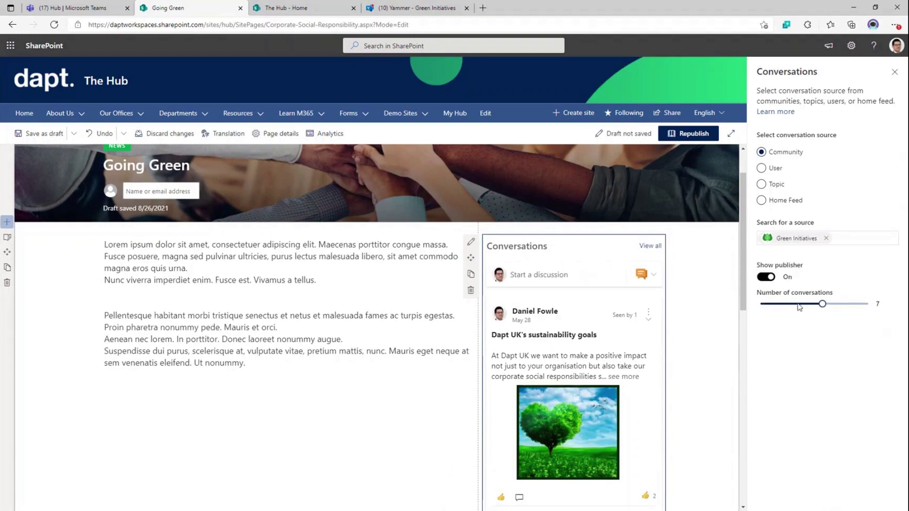
{"action": "left_click_drag", "start_coordinate": [788, 304], "coordinate": [771, 305]}
{"action": "scroll", "coordinate": [595, 344], "scroll_direction": "down", "scroll_amount": 3}
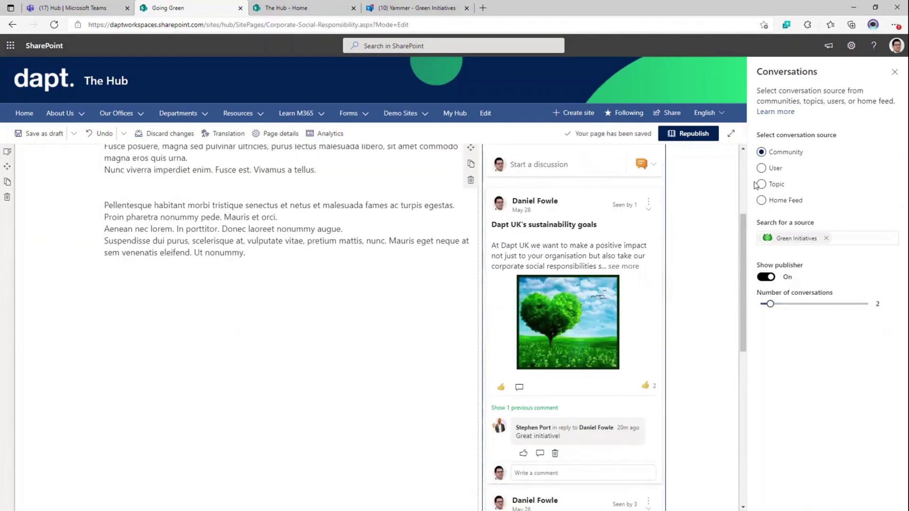
{"action": "left_click", "coordinate": [894, 72]}
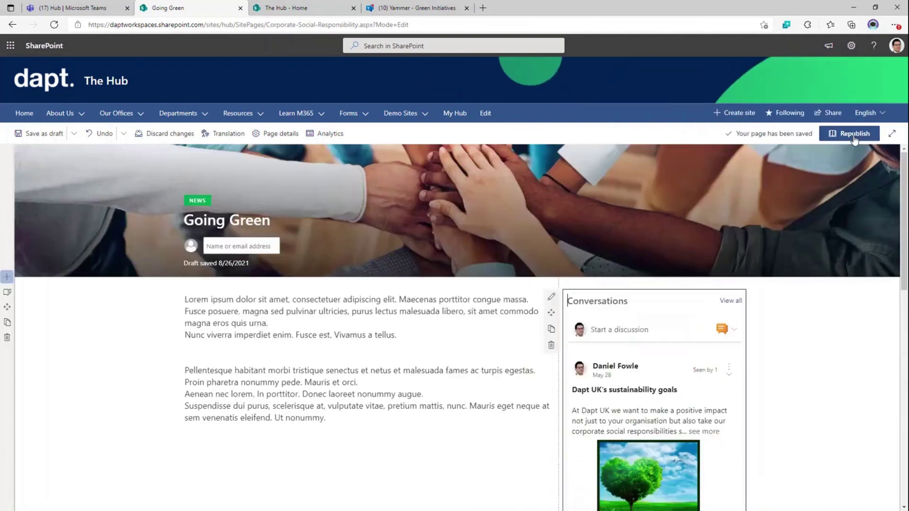
Republish the Going Green page and open the new discussion editor in its Conversations feed.
{"action": "left_click", "coordinate": [853, 134]}
{"action": "scroll", "coordinate": [609, 227], "scroll_direction": "down", "scroll_amount": 2}
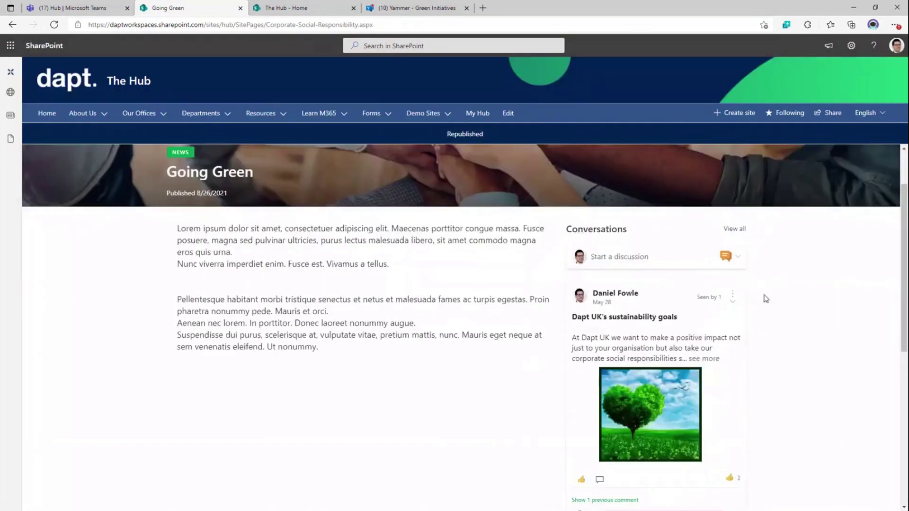
{"action": "left_click", "coordinate": [655, 230]}
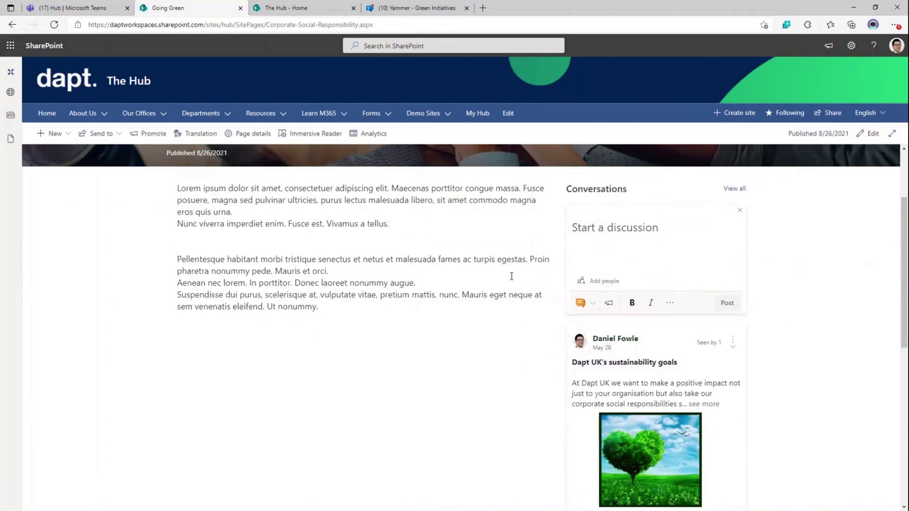
{"action": "scroll", "coordinate": [512, 283], "scroll_direction": "up", "scroll_amount": 2}
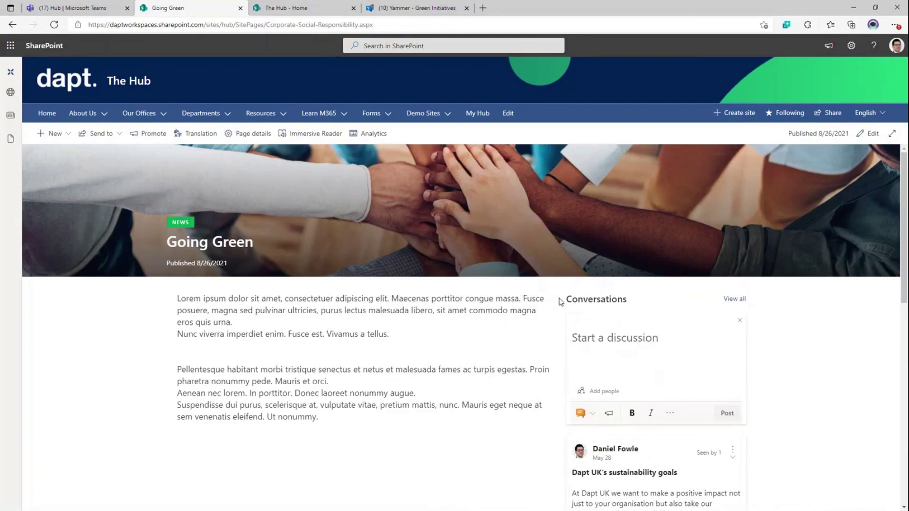